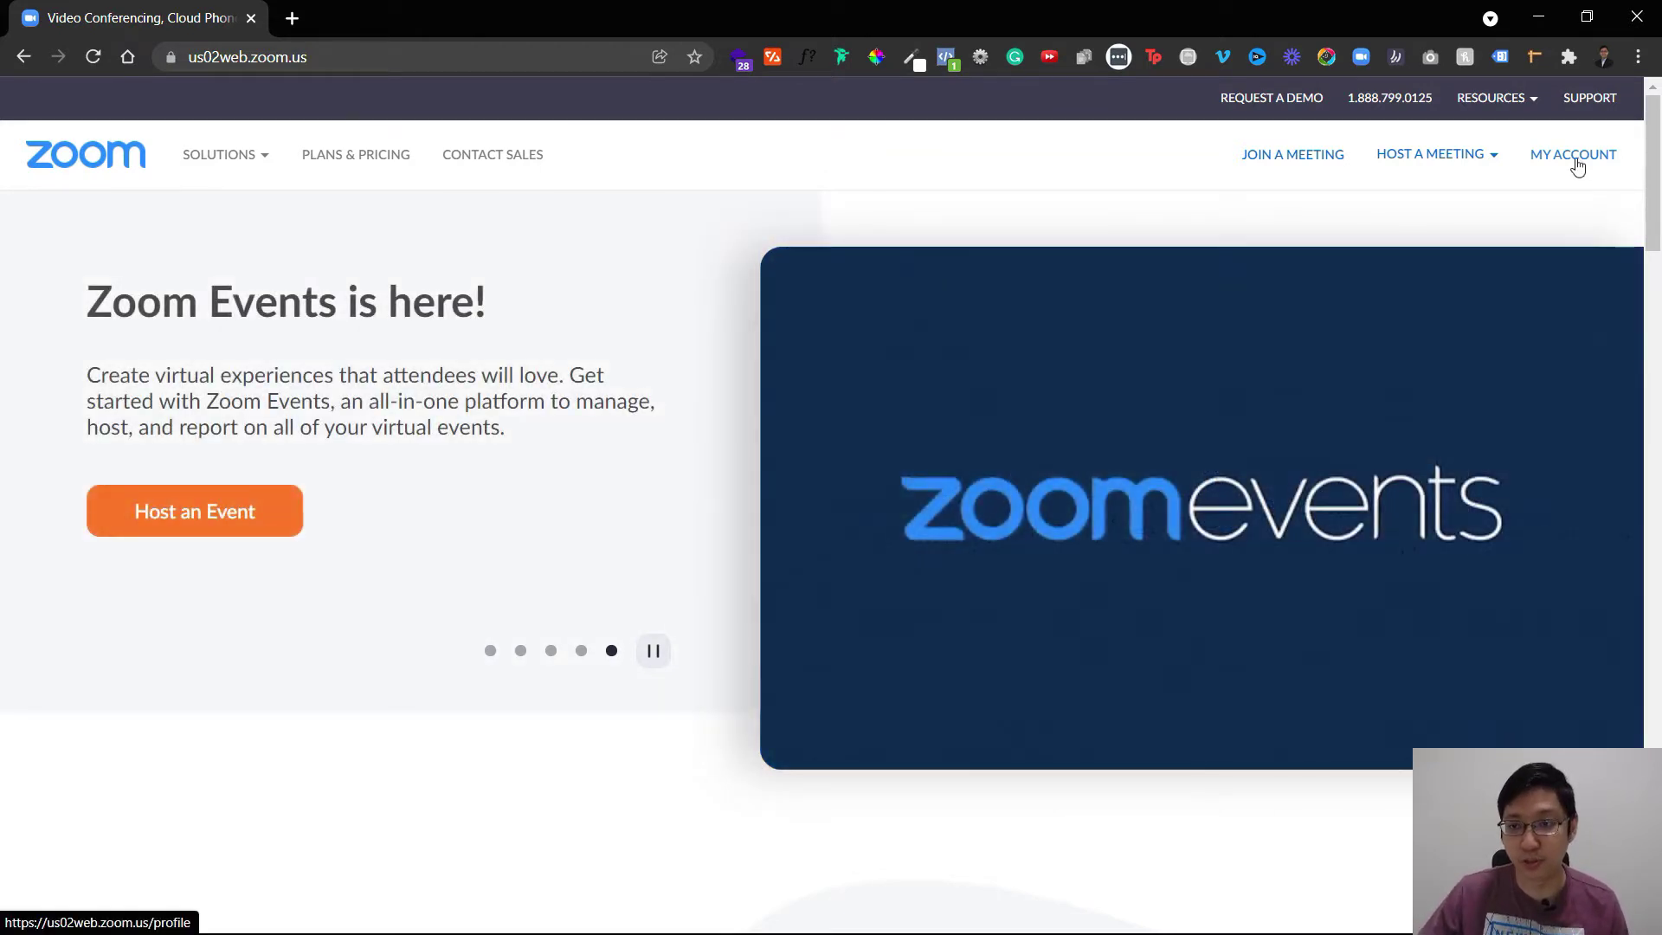
Enable Meeting Survey in the account's In Meeting (Basic) settings
click(1574, 165)
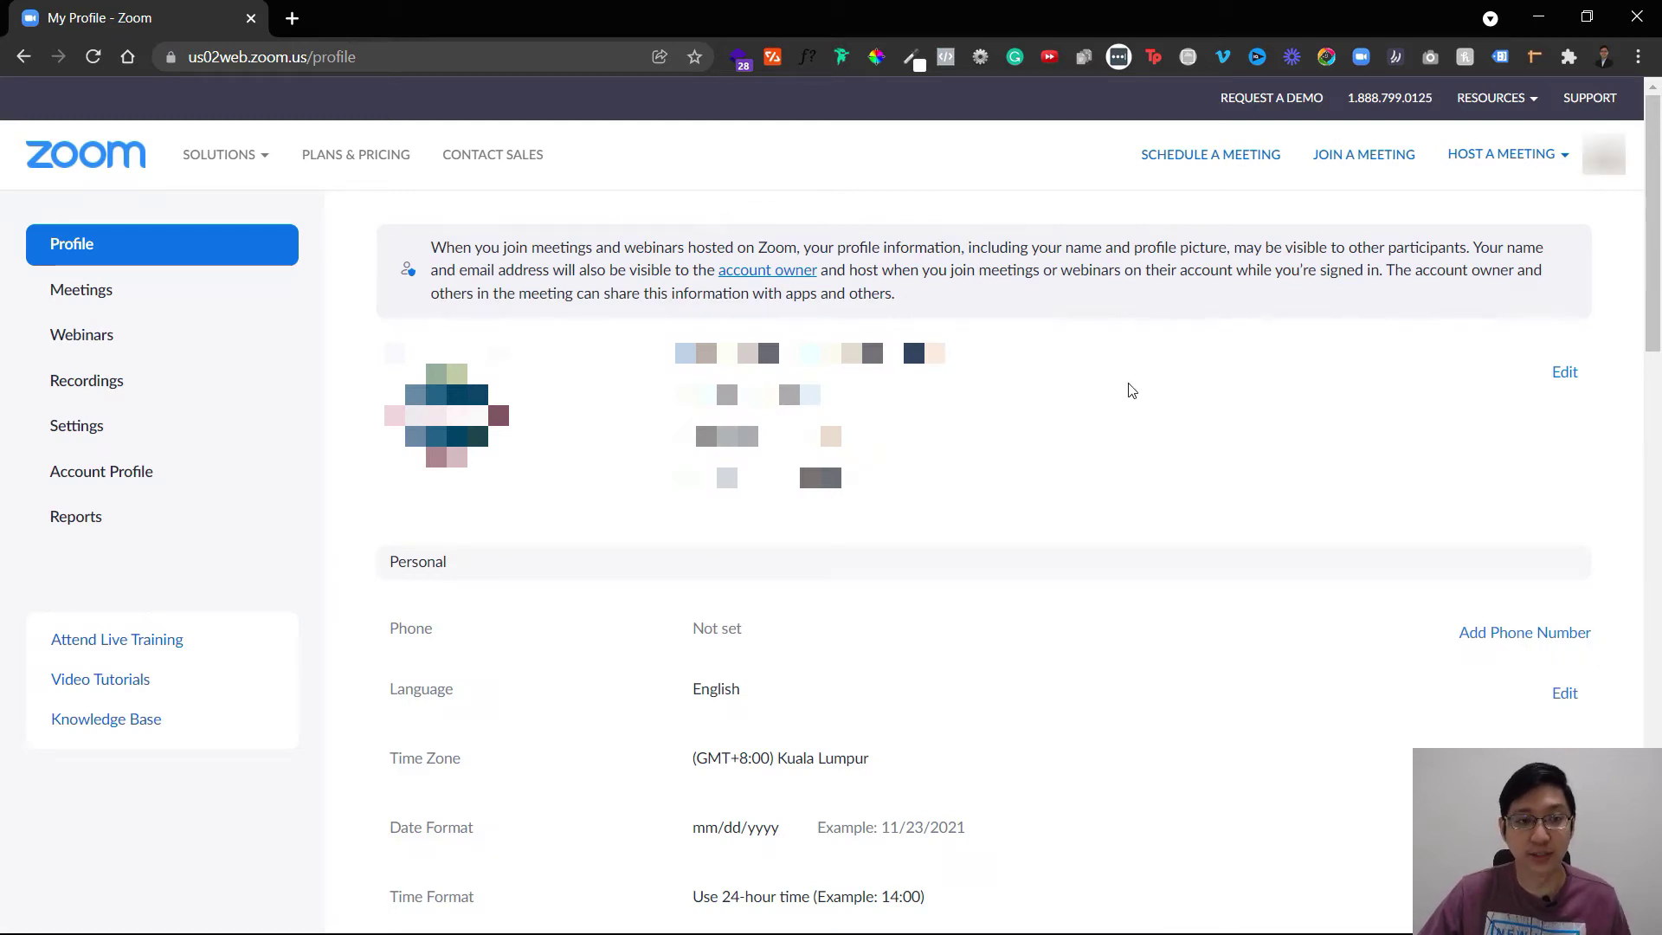
click(130, 427)
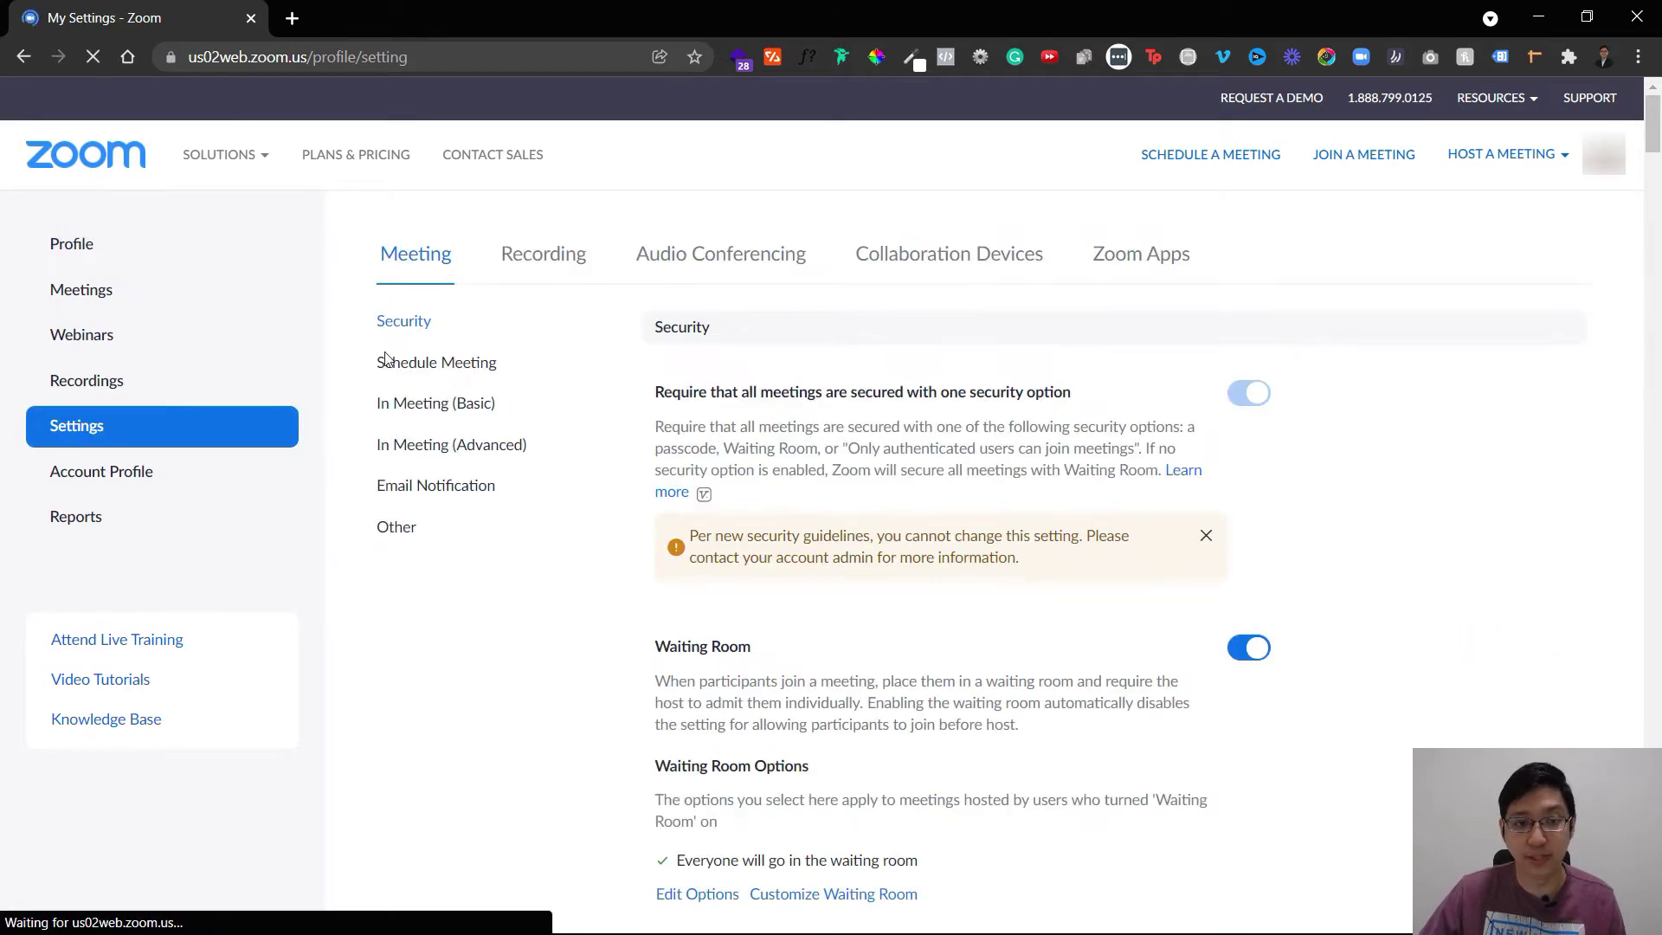
click(429, 409)
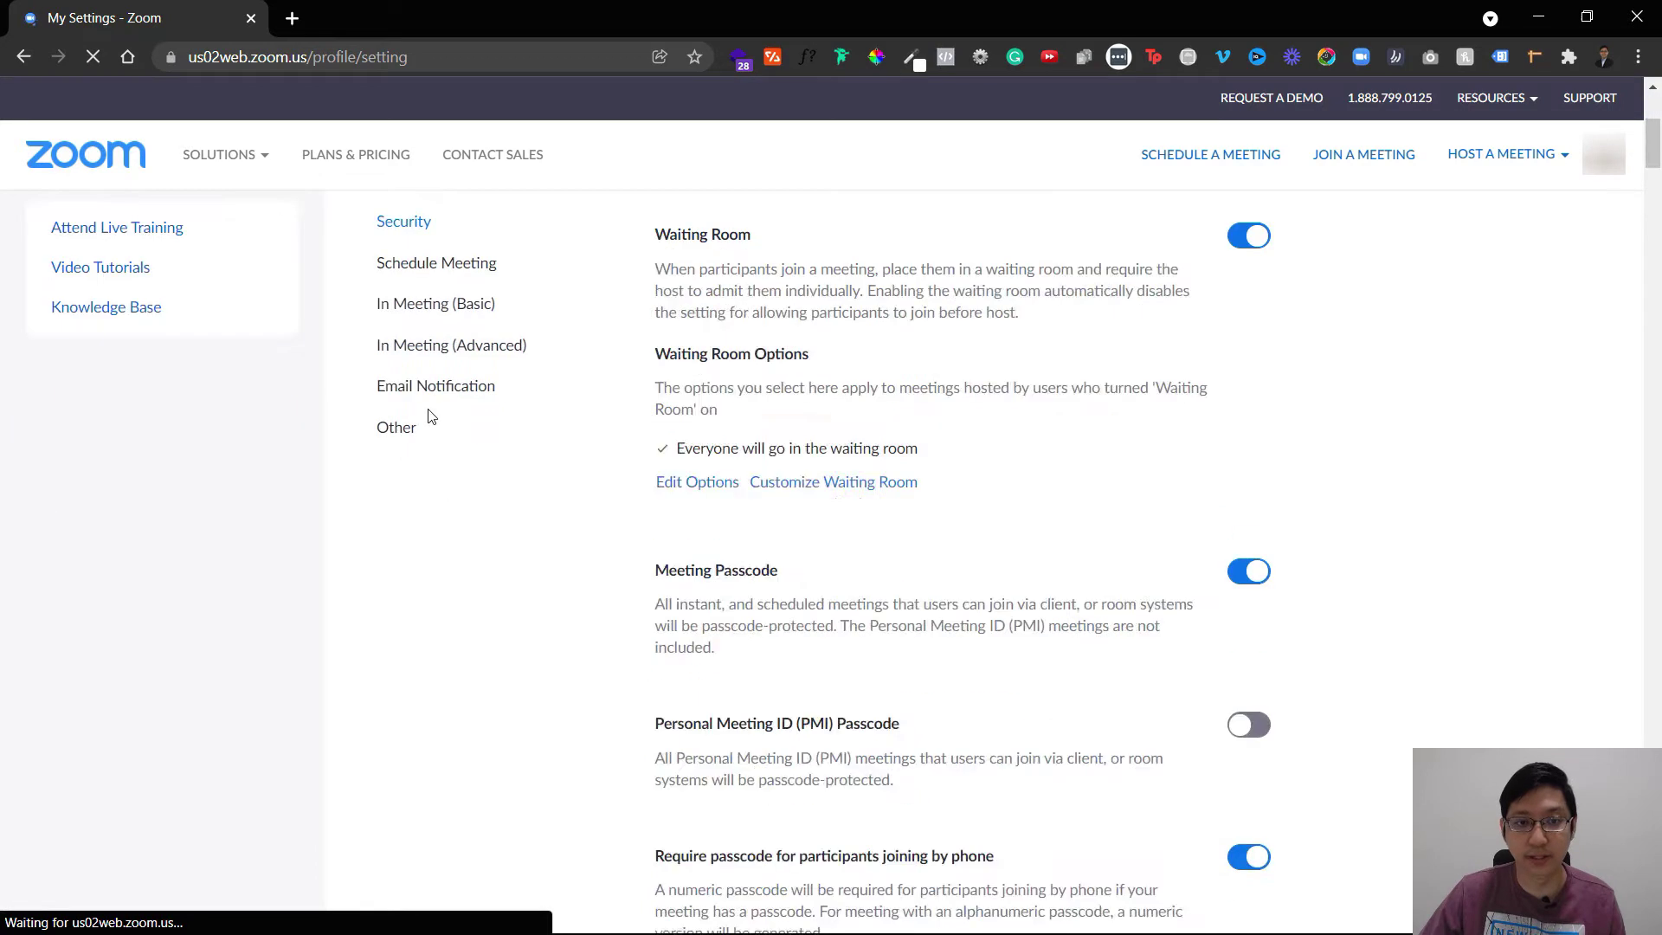
scroll(1115, 401, down, 5)
scroll(1115, 403, down, 1)
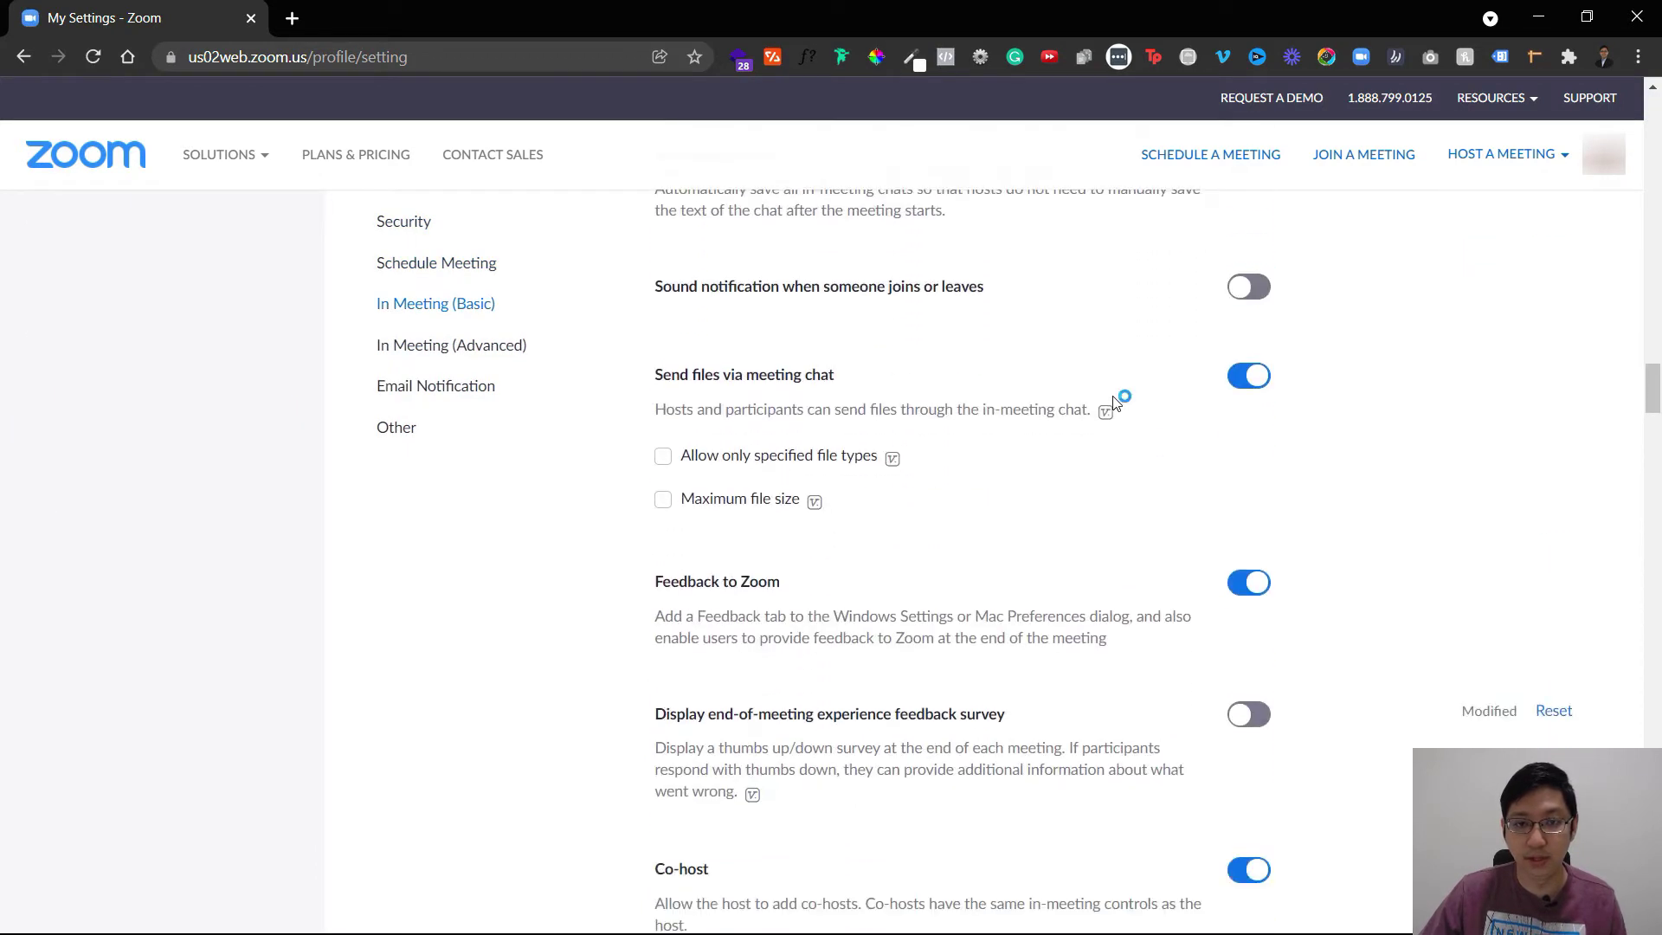
scroll(1116, 400, up, 1)
scroll(1100, 398, down, 5)
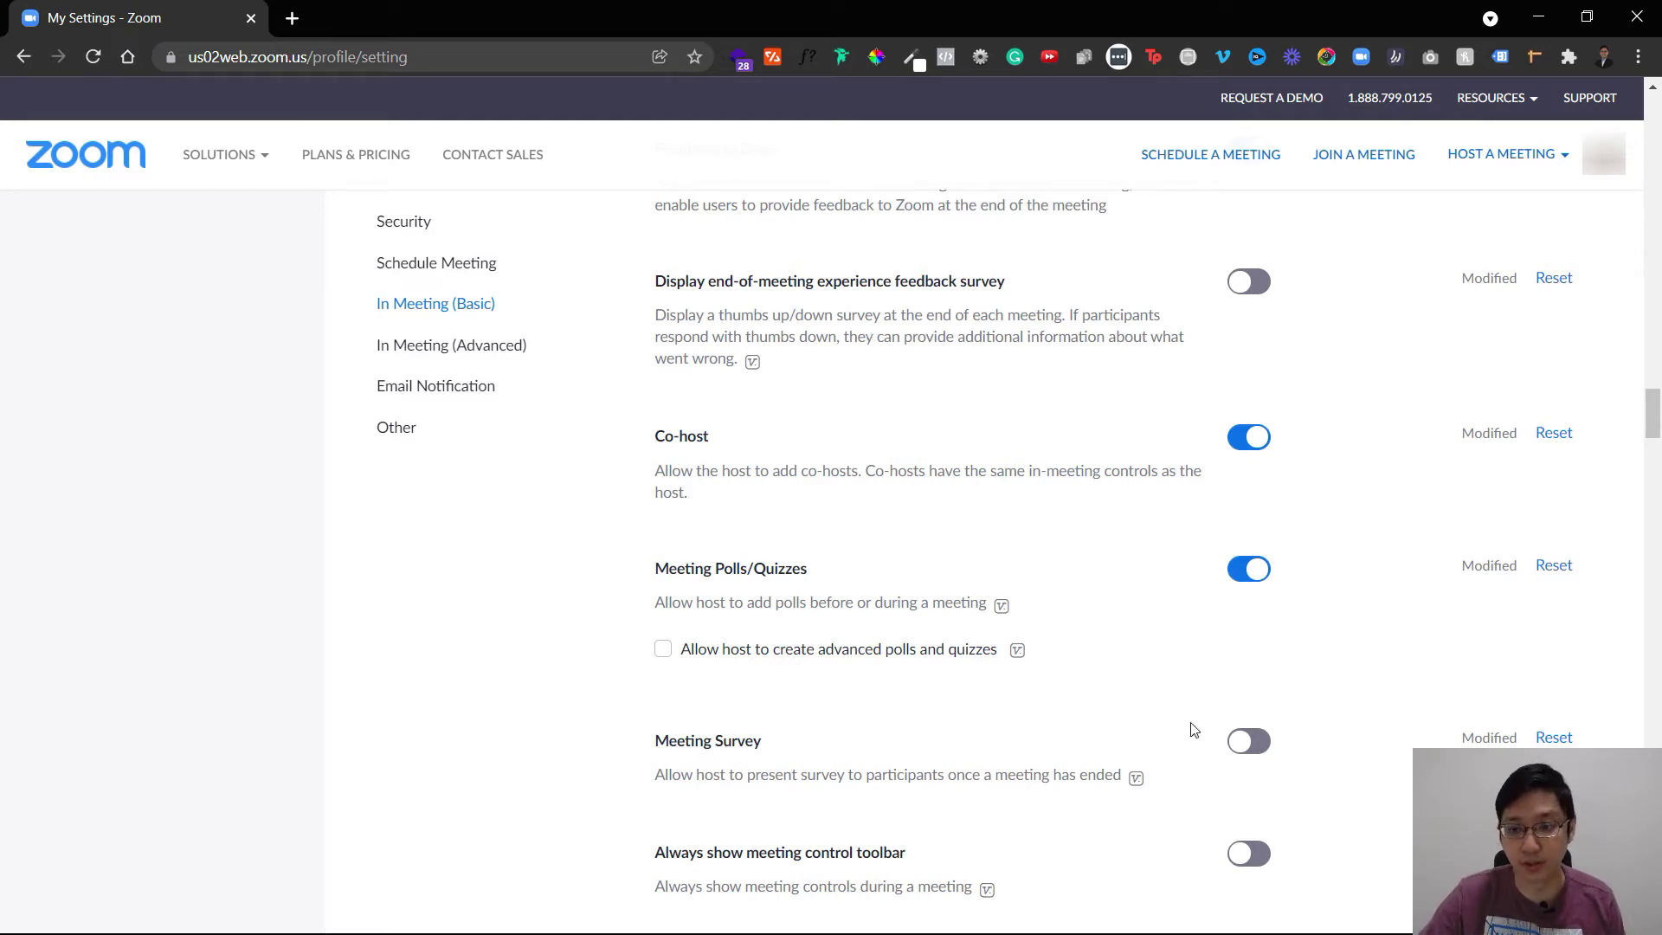
click(1248, 742)
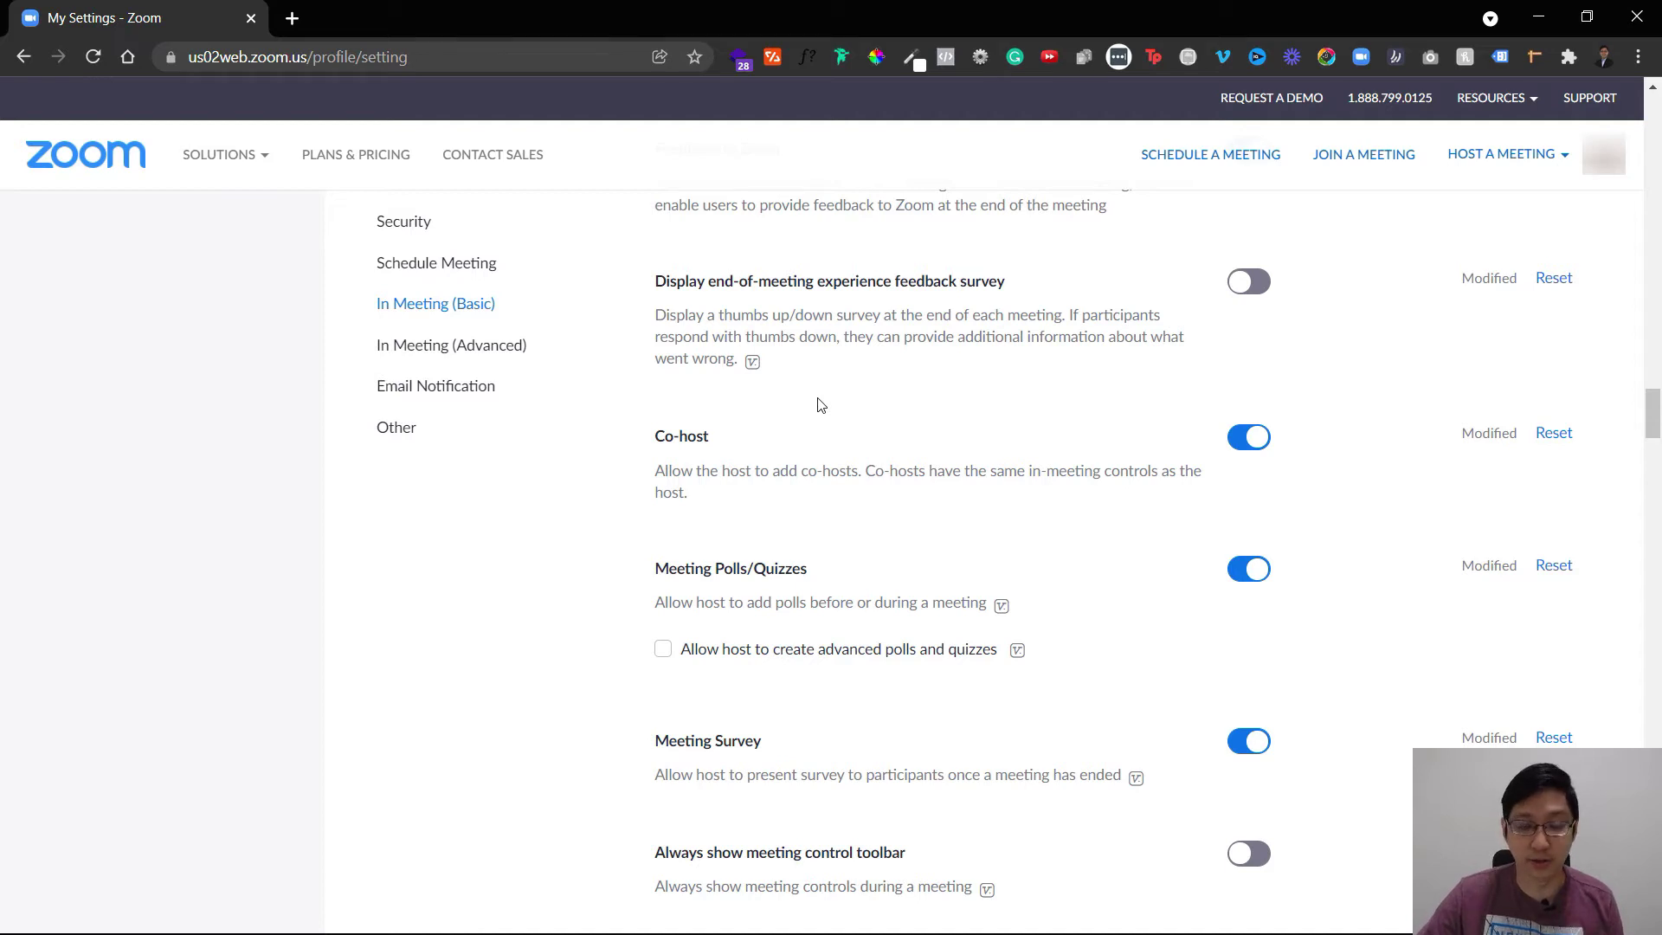
Start scheduling a new meeting with the topic "Test Meeting"
scroll(475, 386, up, 20)
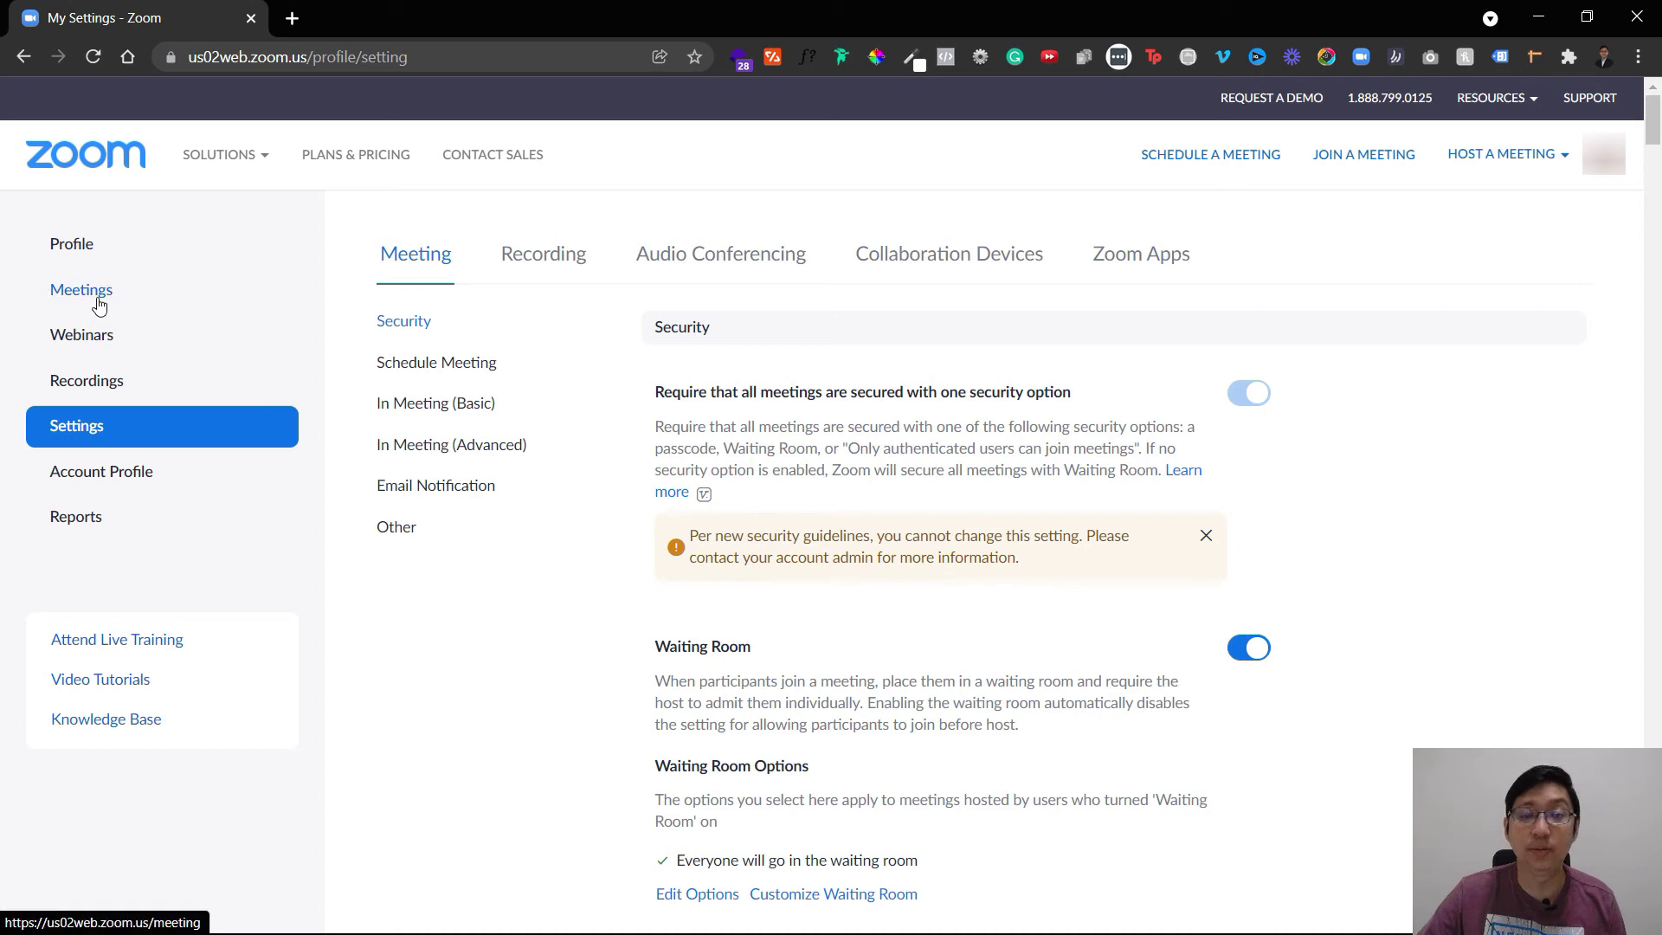
click(95, 294)
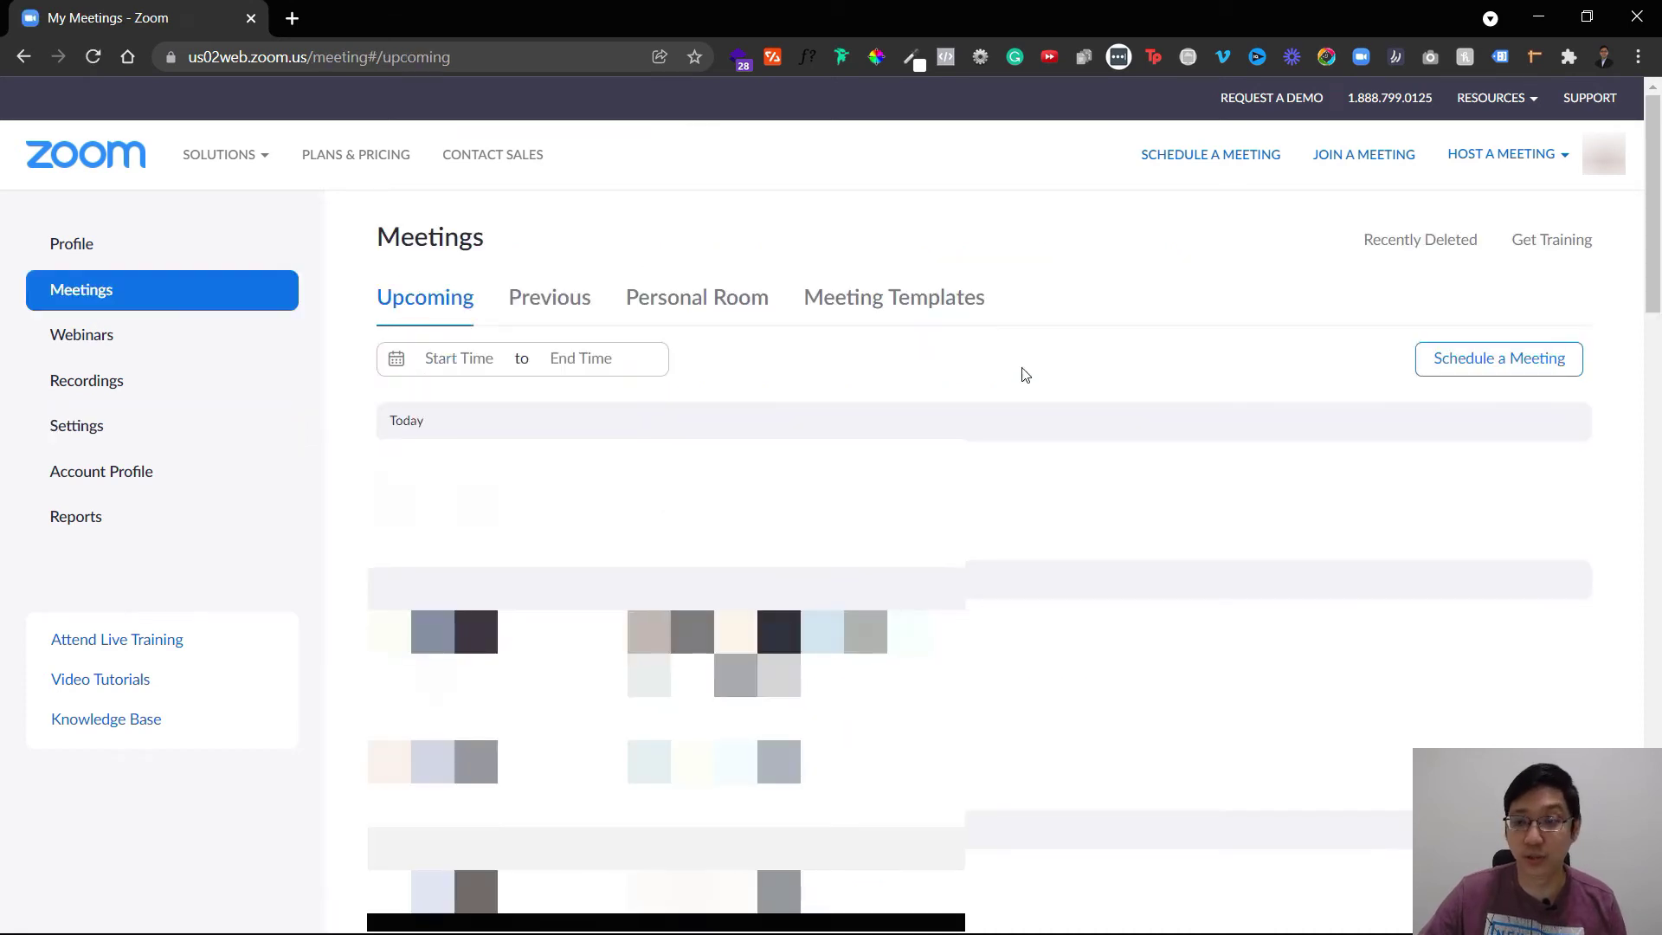
click(1481, 362)
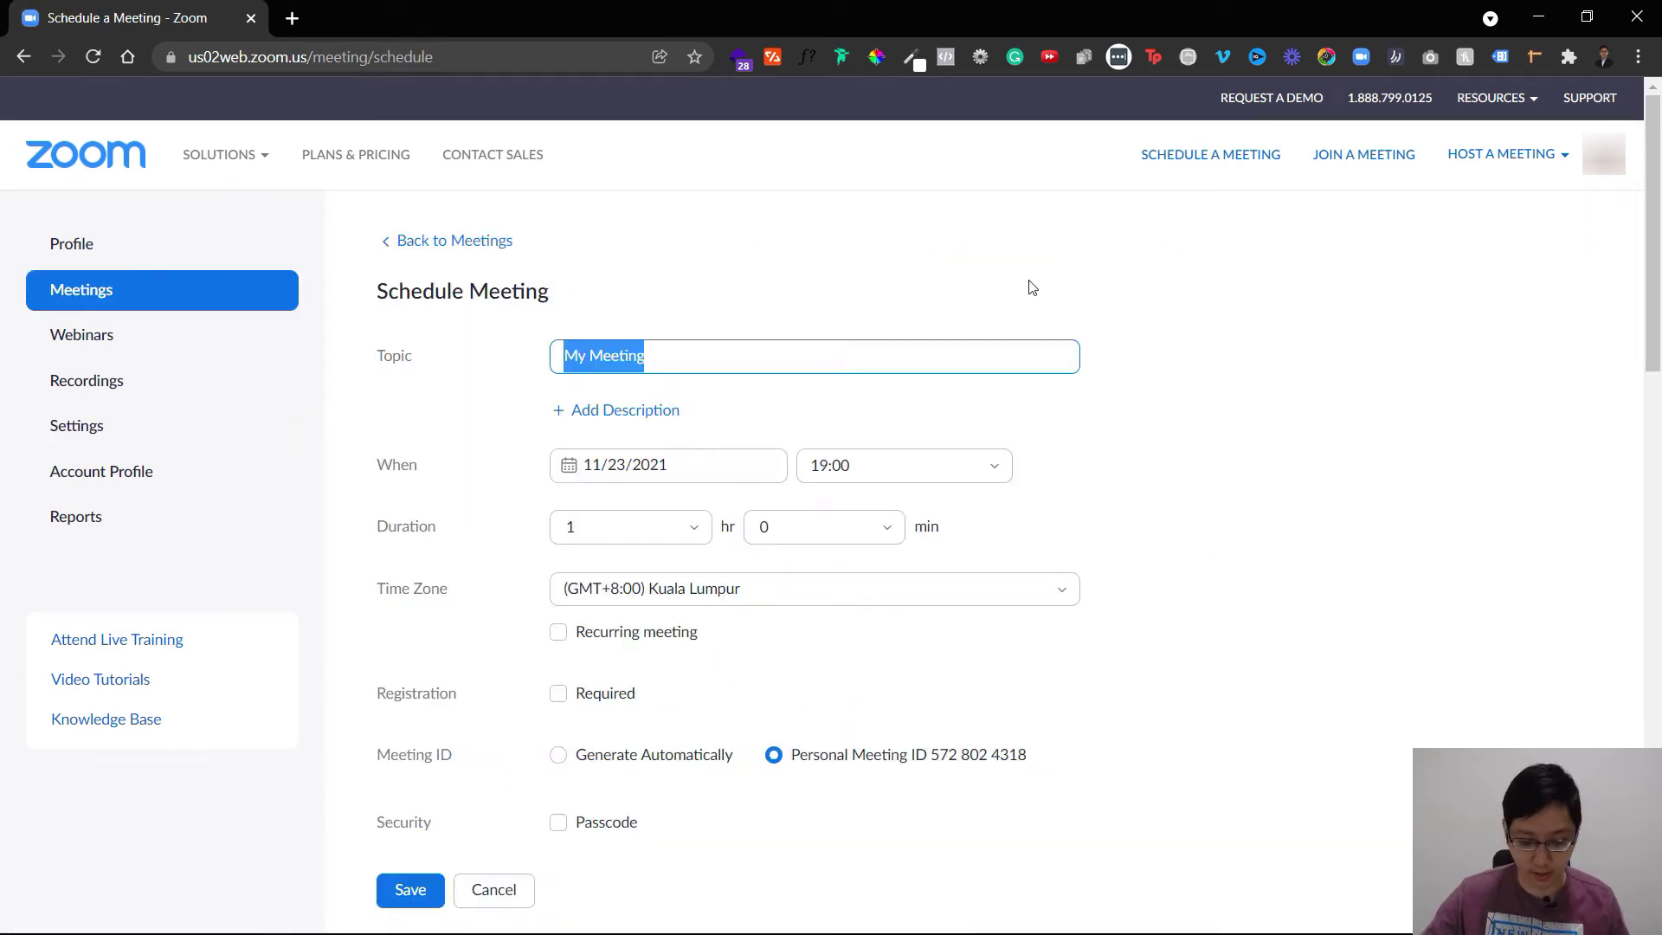
text(Test Meeting)
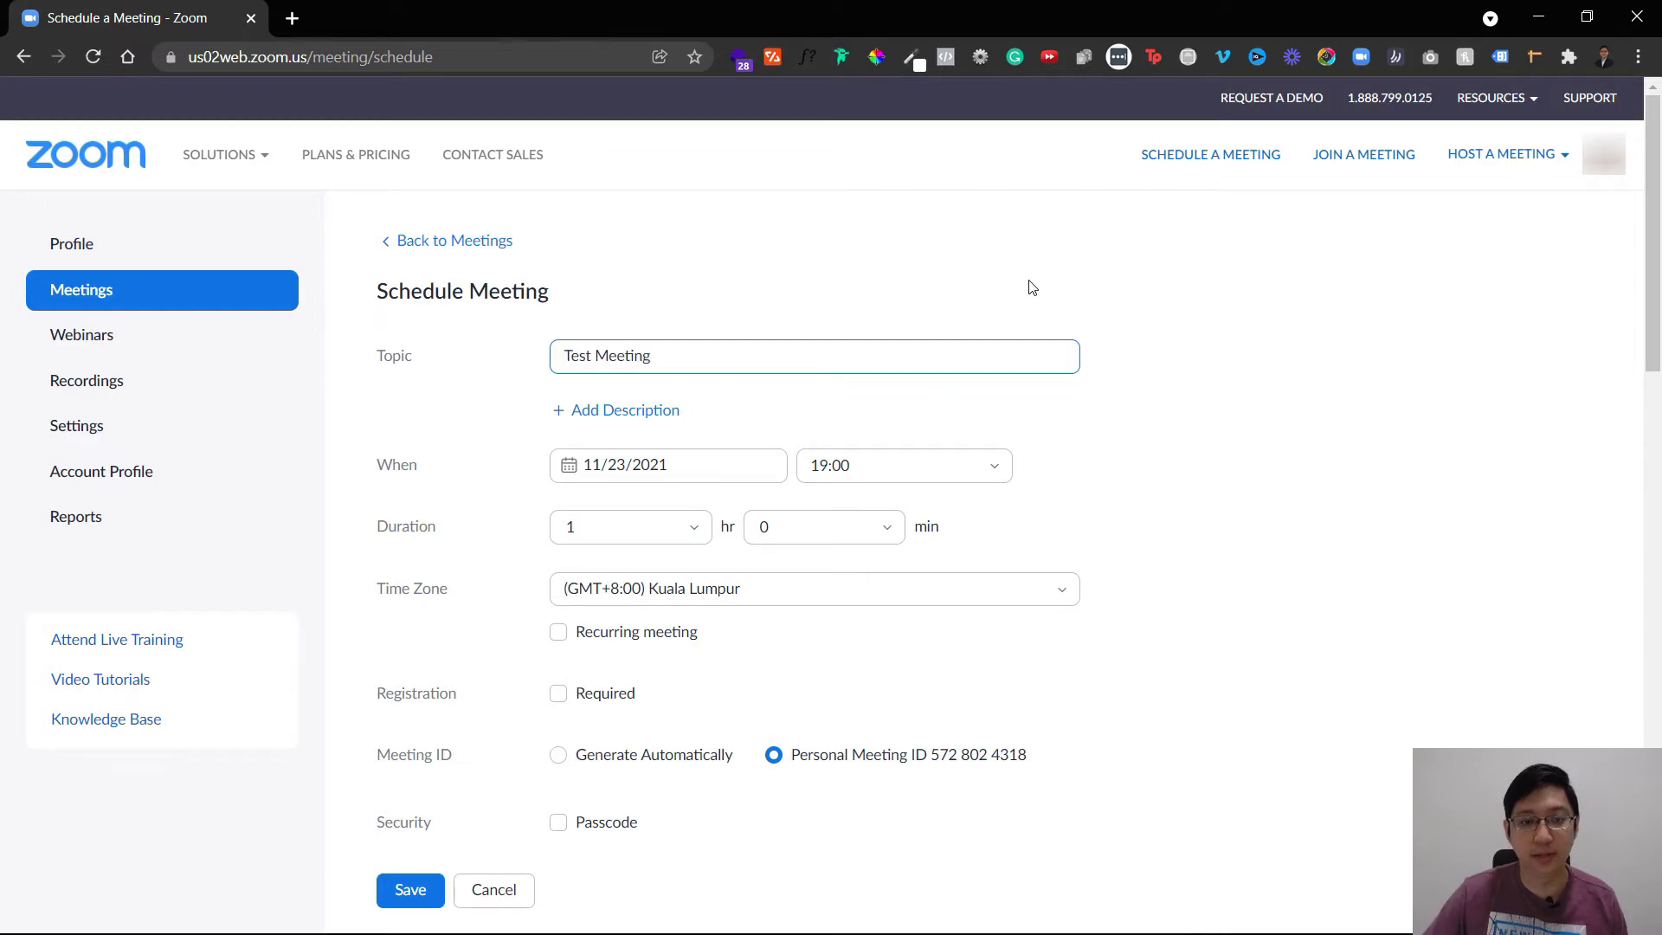
Set the meeting ID to generate automatically, turn off the waiting room, and save the scheduled meeting
scroll(1063, 298, down, 2)
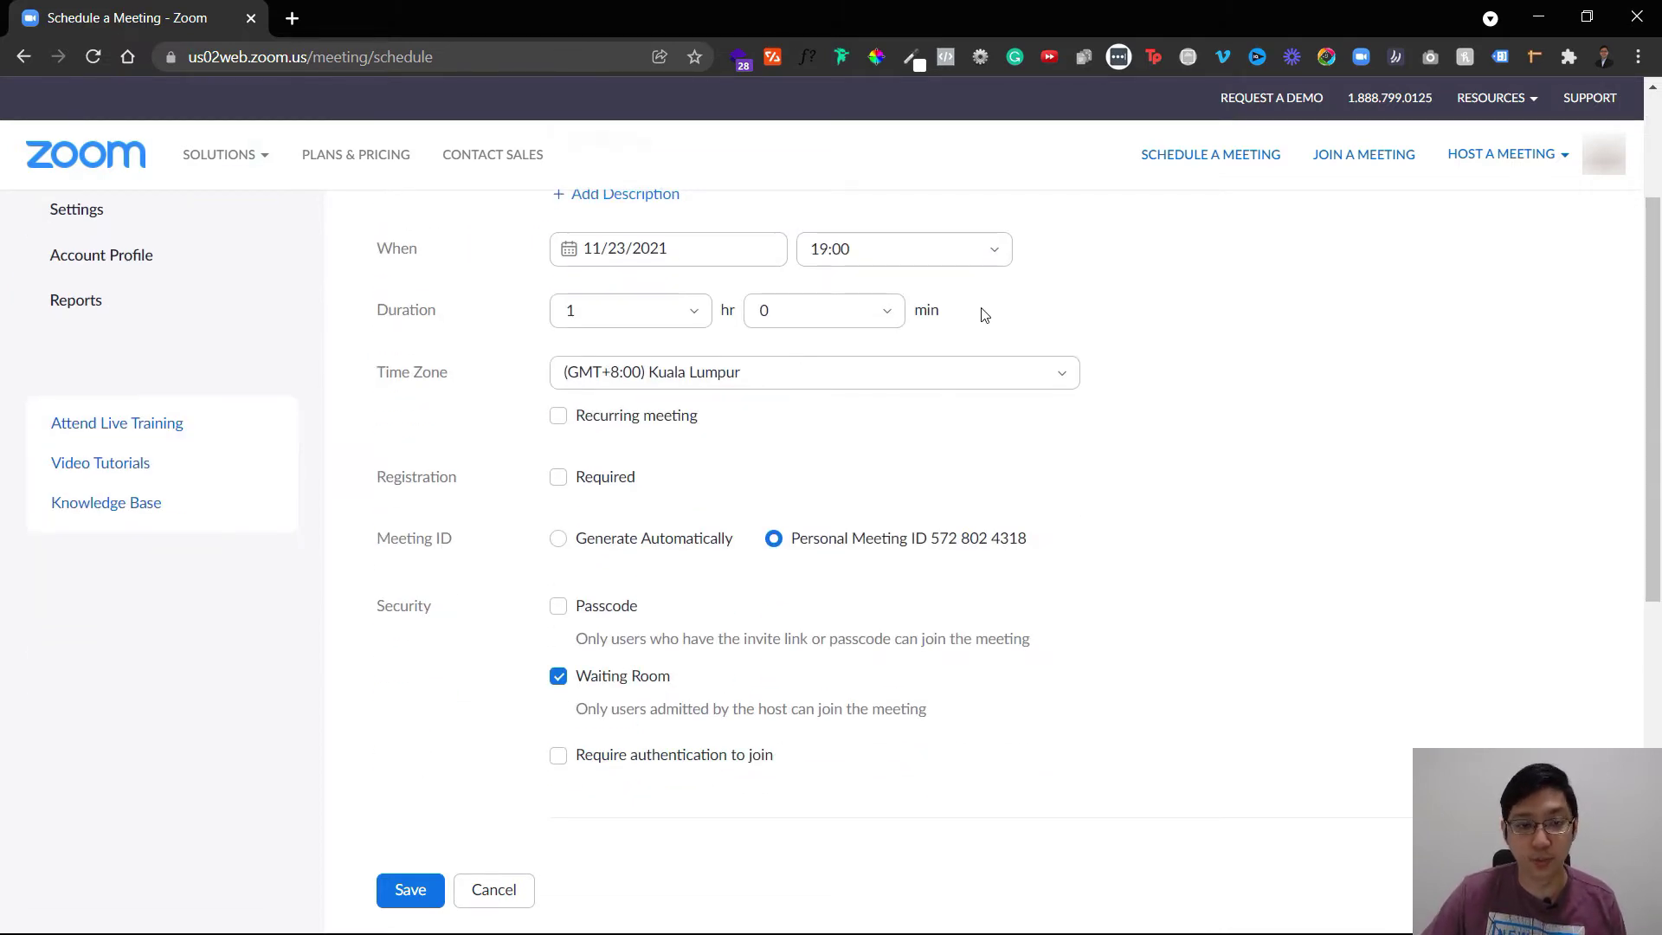
click(558, 544)
scroll(847, 638, down, 1)
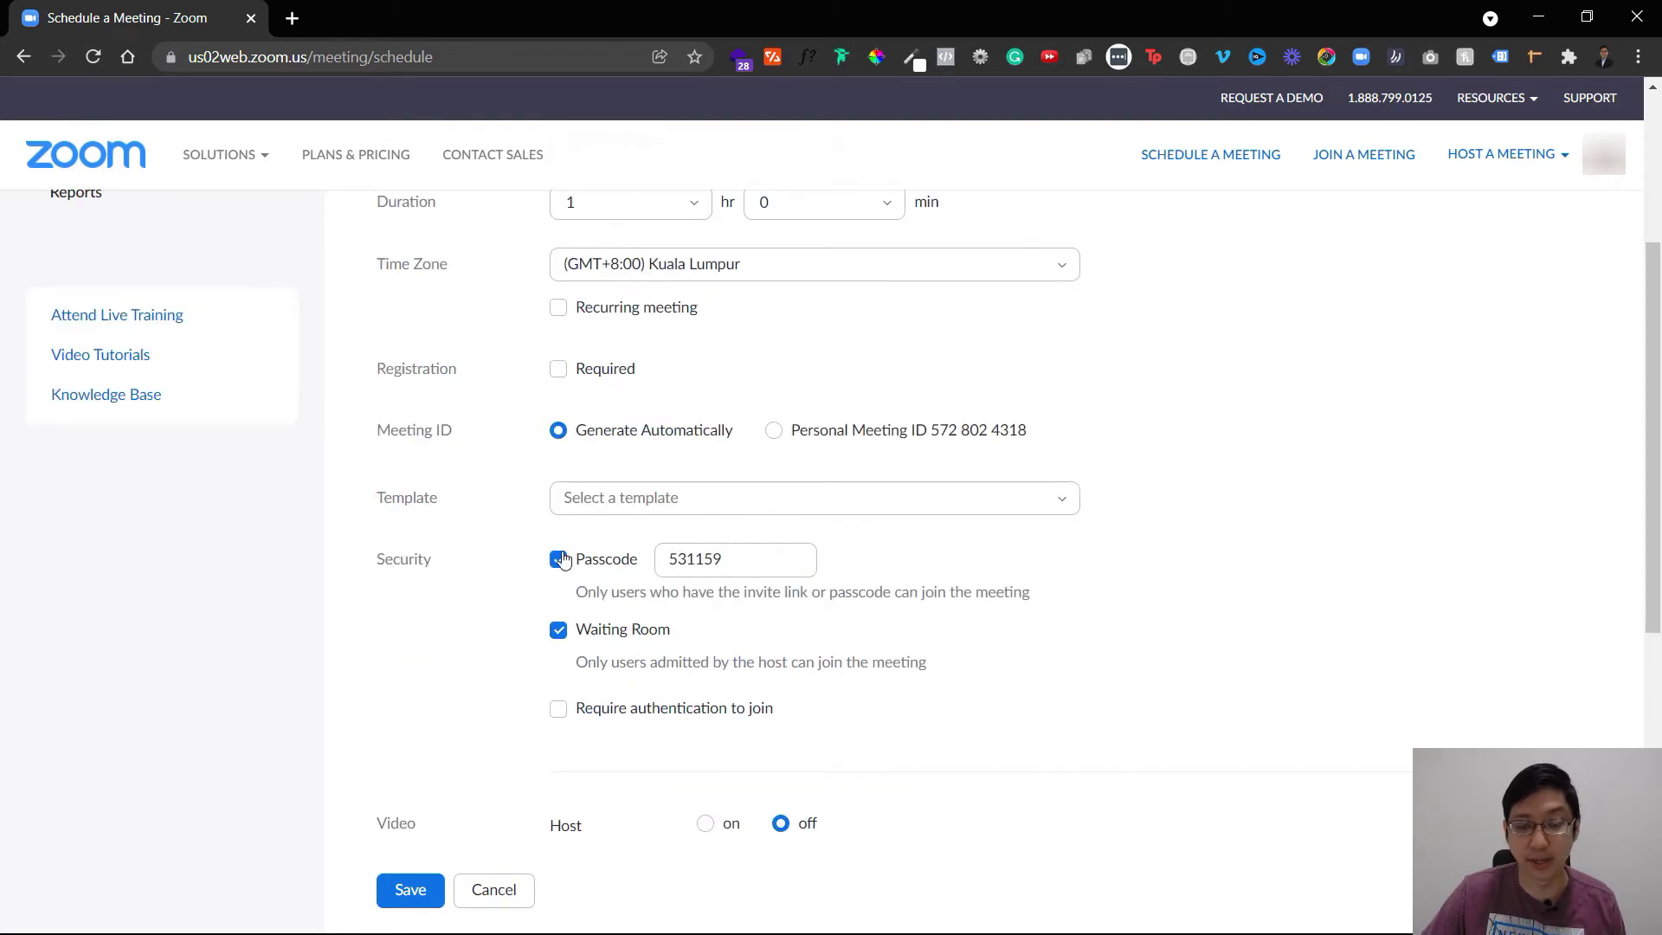
click(558, 631)
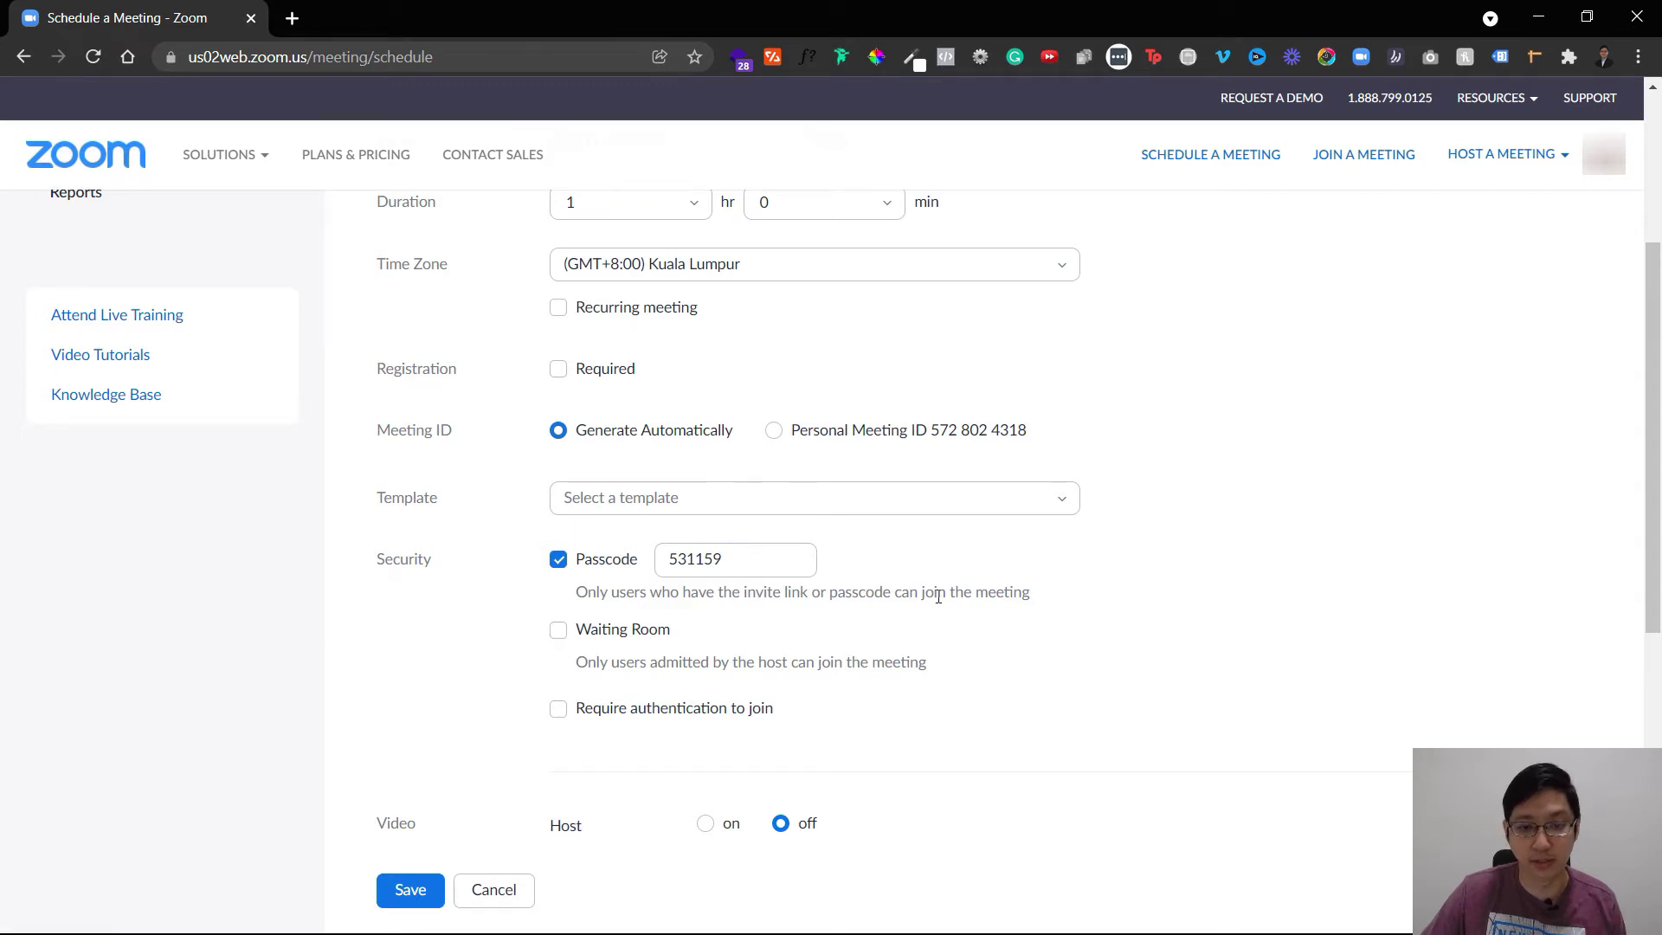
scroll(609, 705, down, 1)
scroll(845, 612, down, 2)
scroll(890, 546, up, 1)
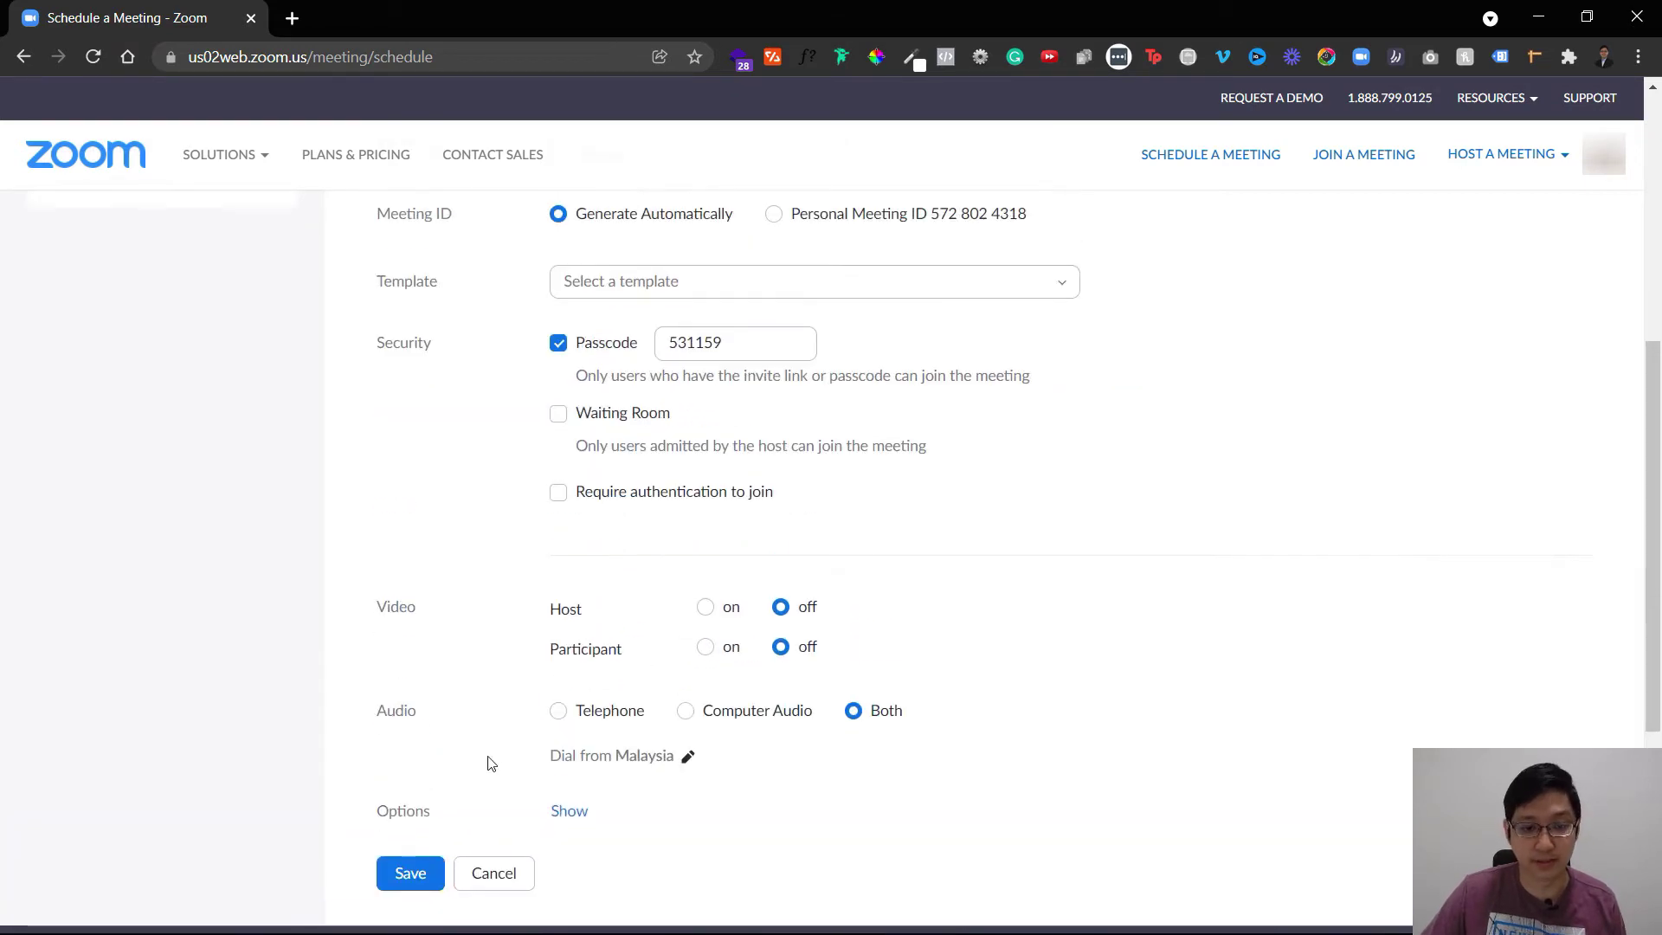
click(410, 873)
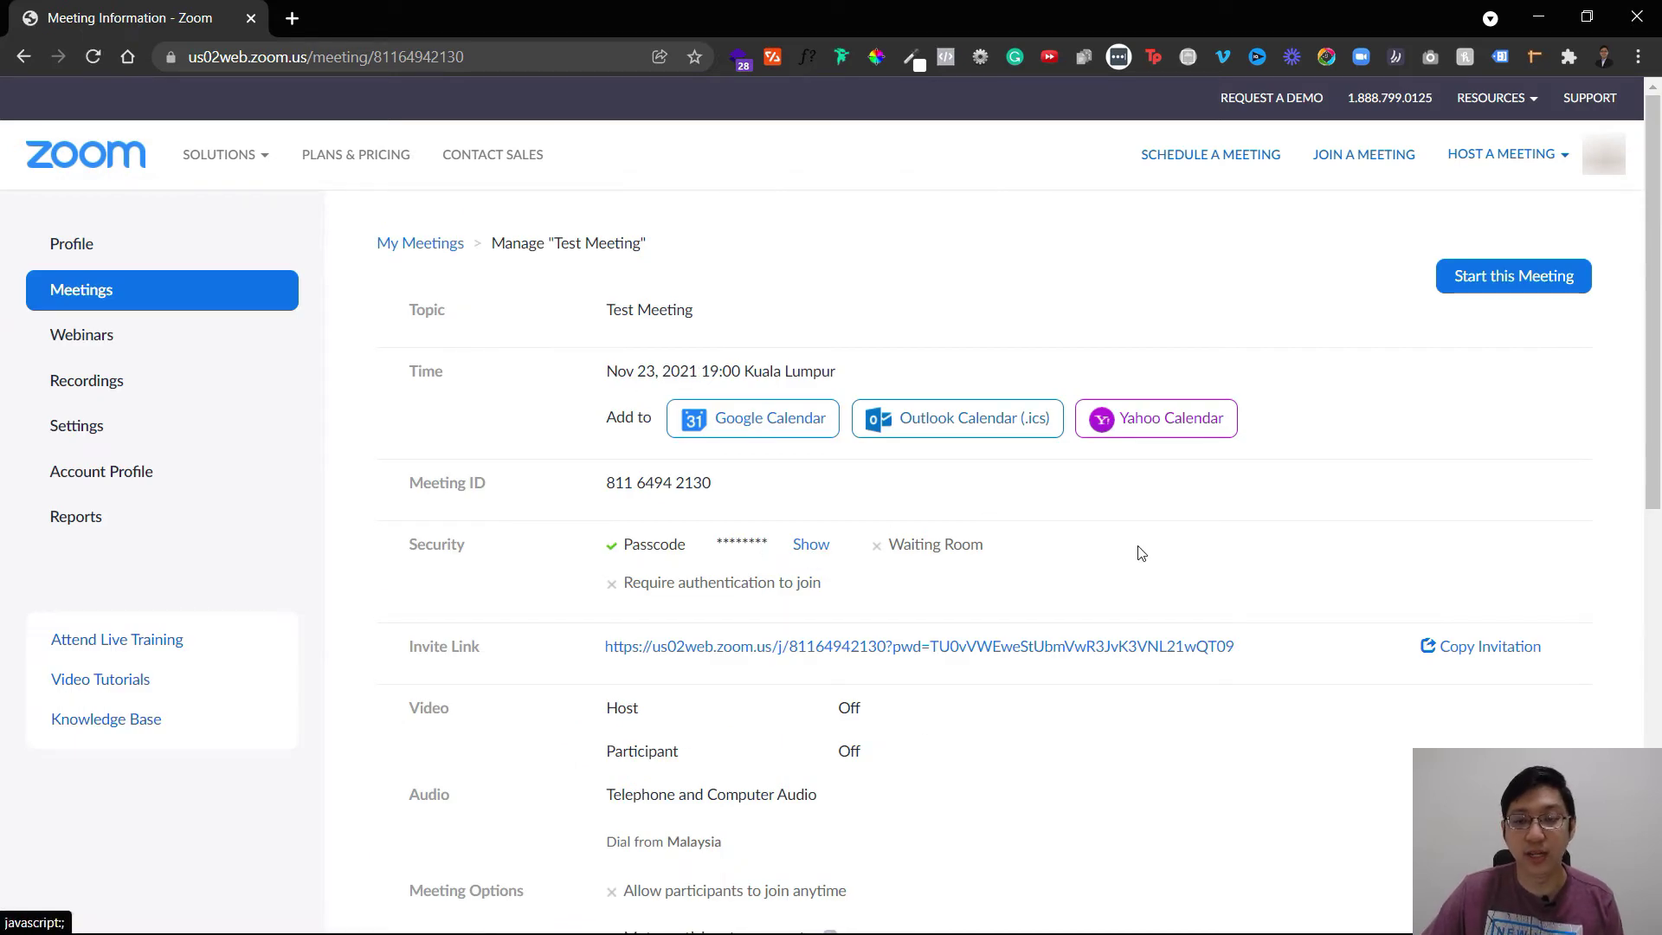
Bring up the saved meeting's survey options and check the form for using a third-party survey link
scroll(1139, 550, down, 4)
scroll(1139, 551, down, 3)
scroll(1139, 551, up, 1)
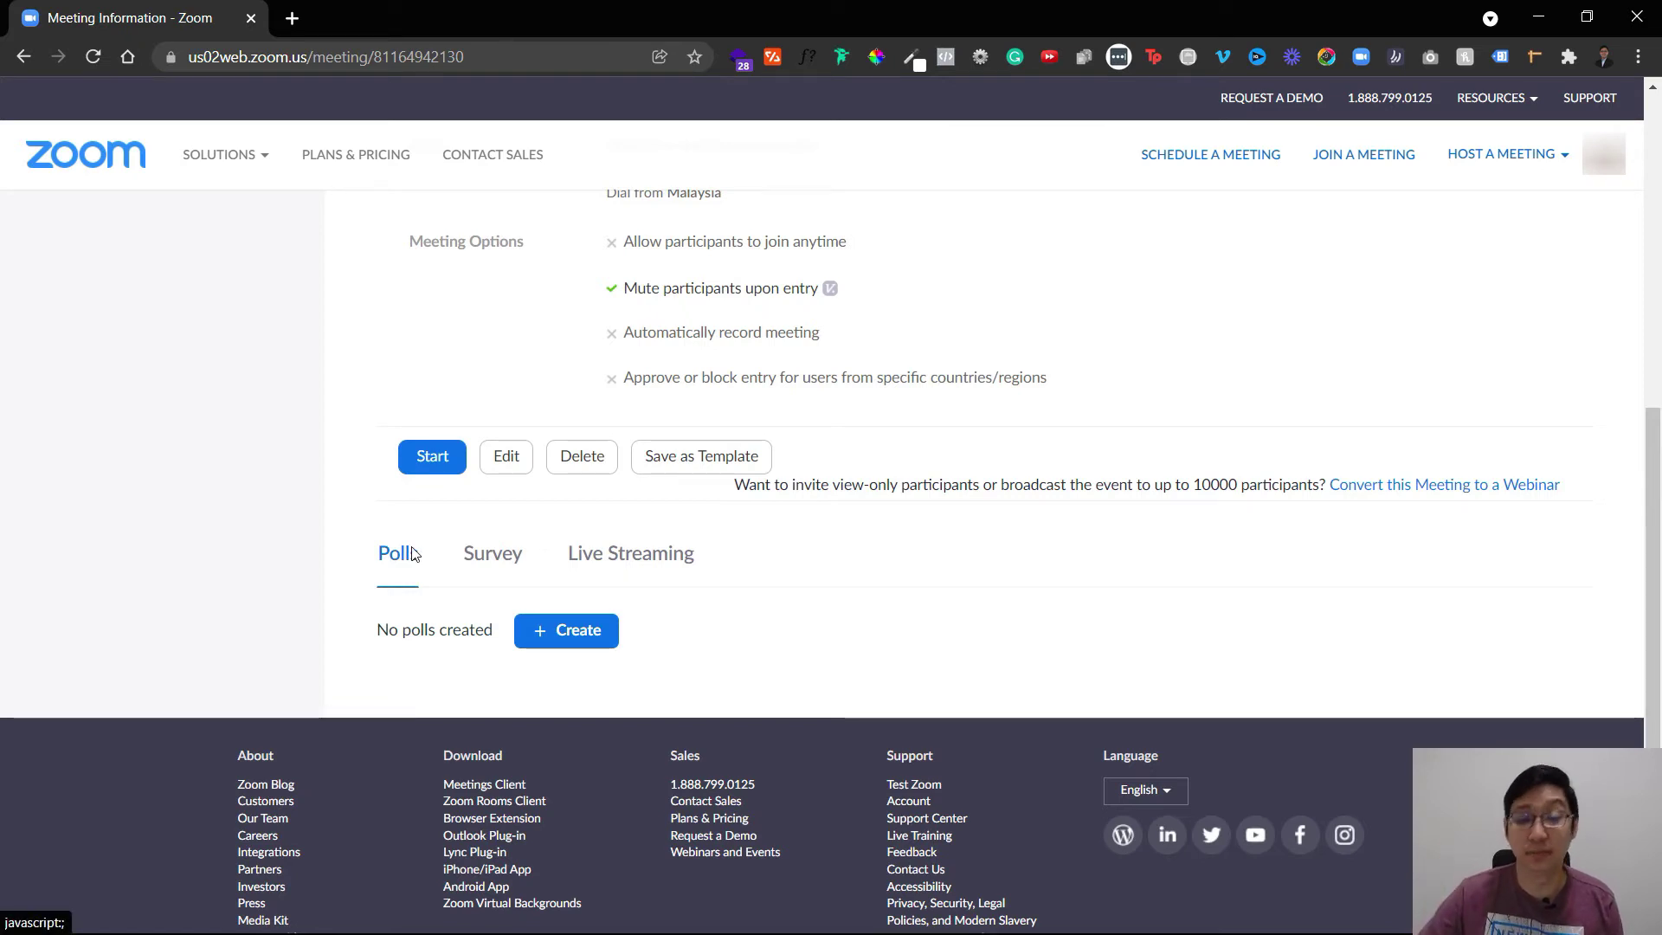
click(493, 571)
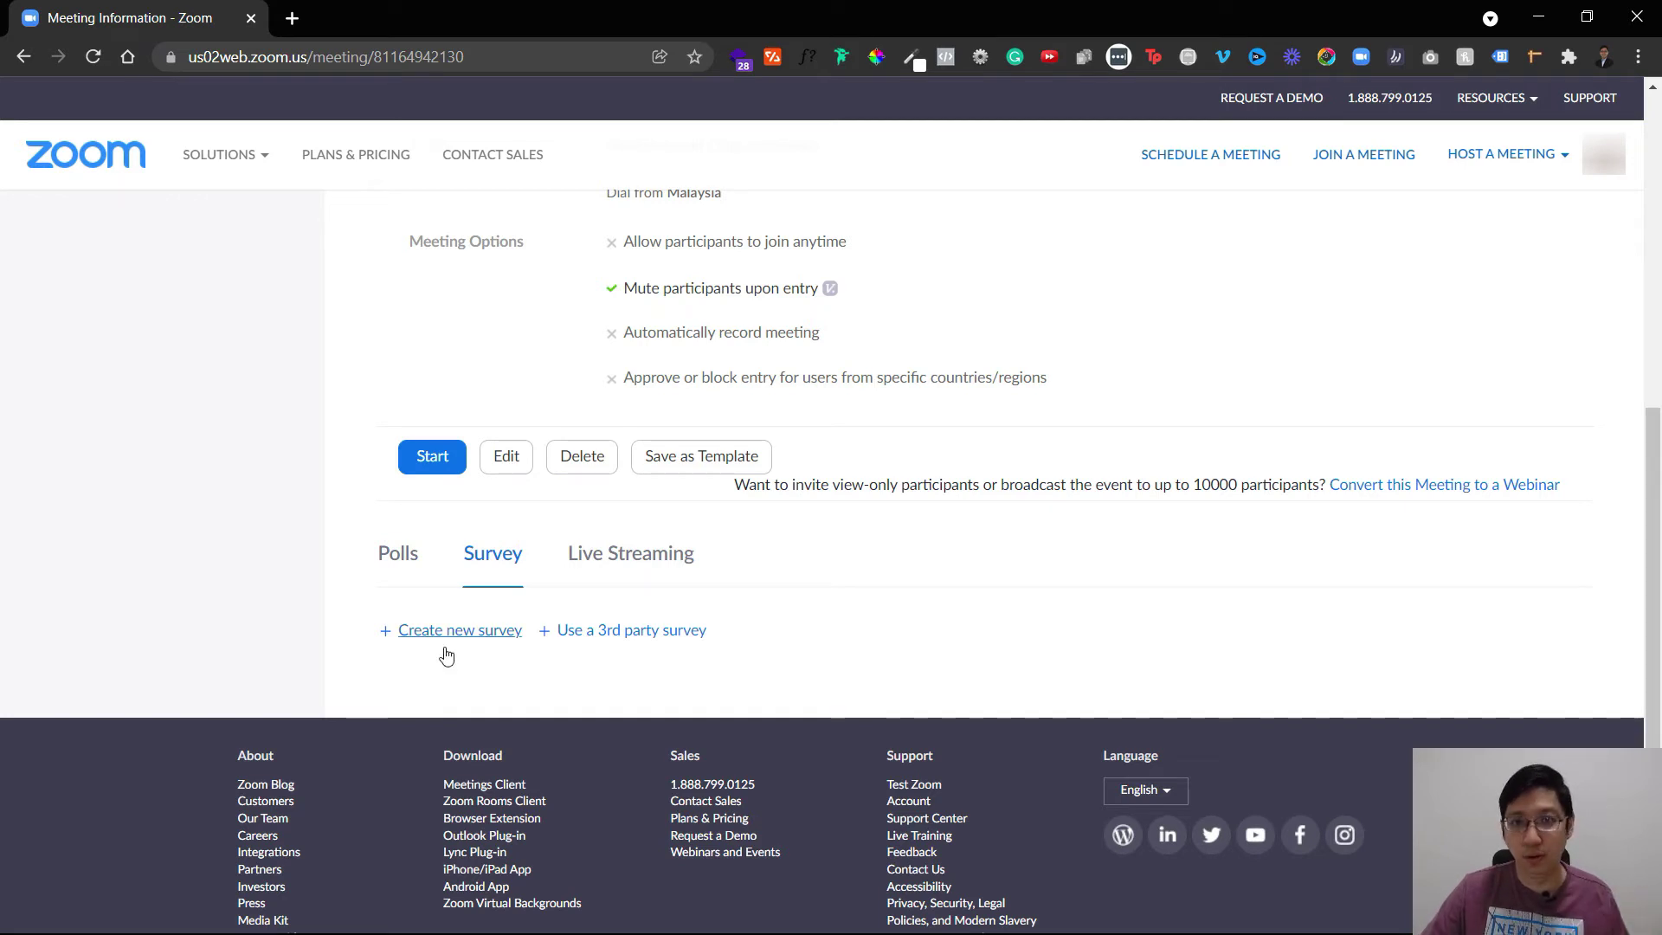
click(640, 632)
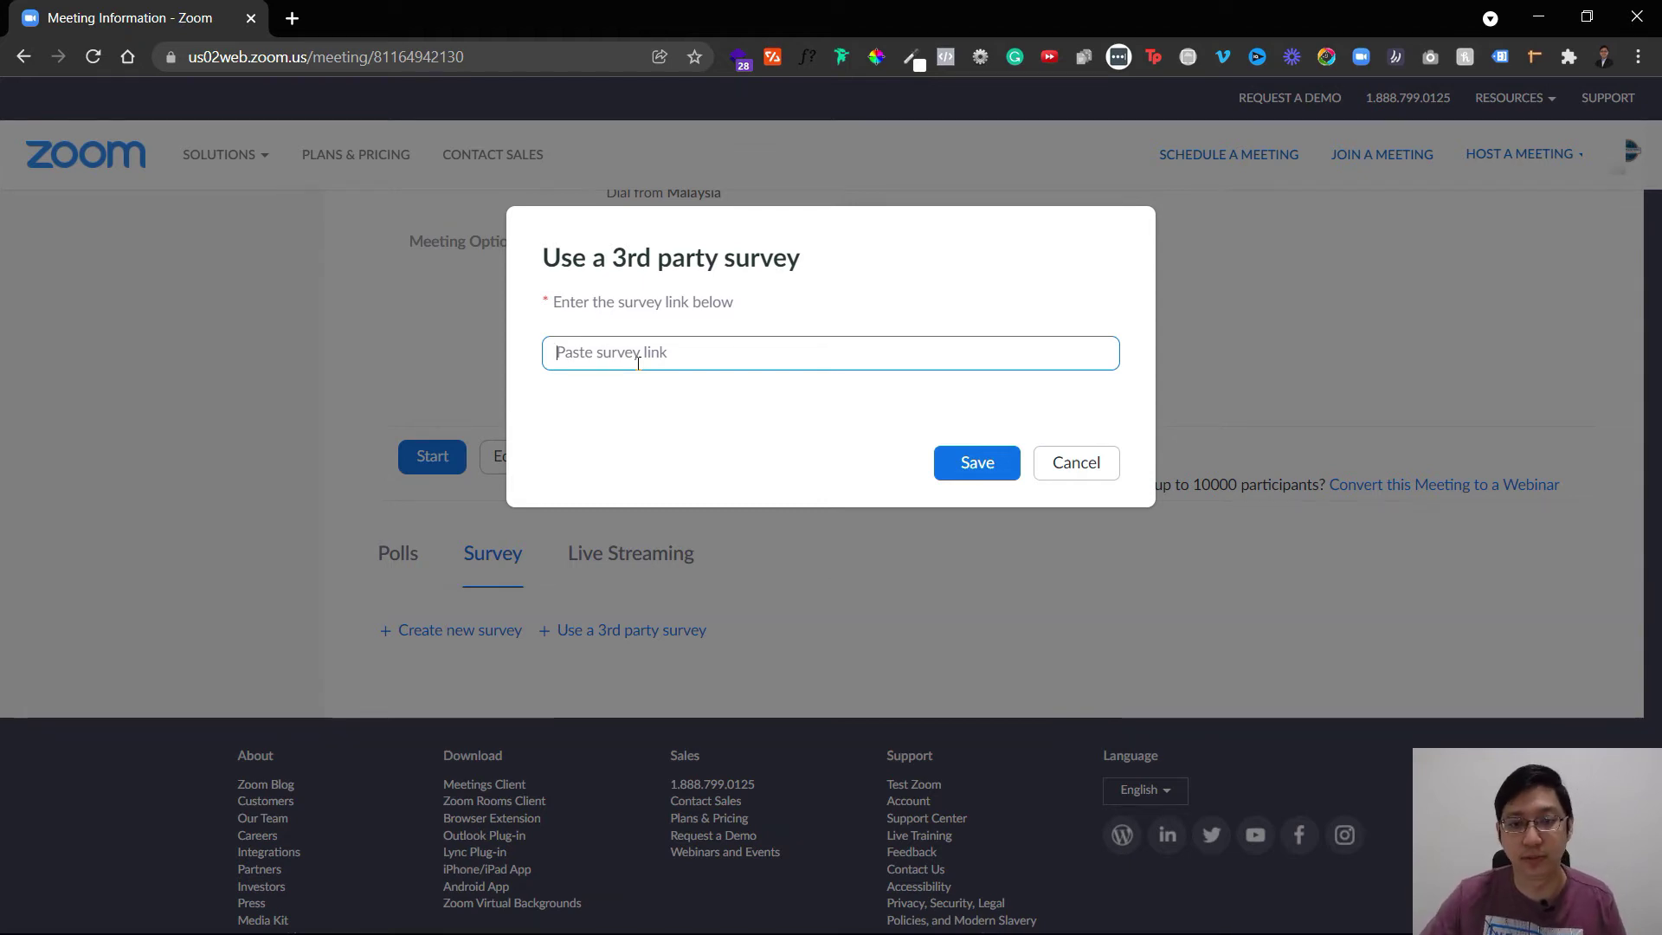
click(1083, 476)
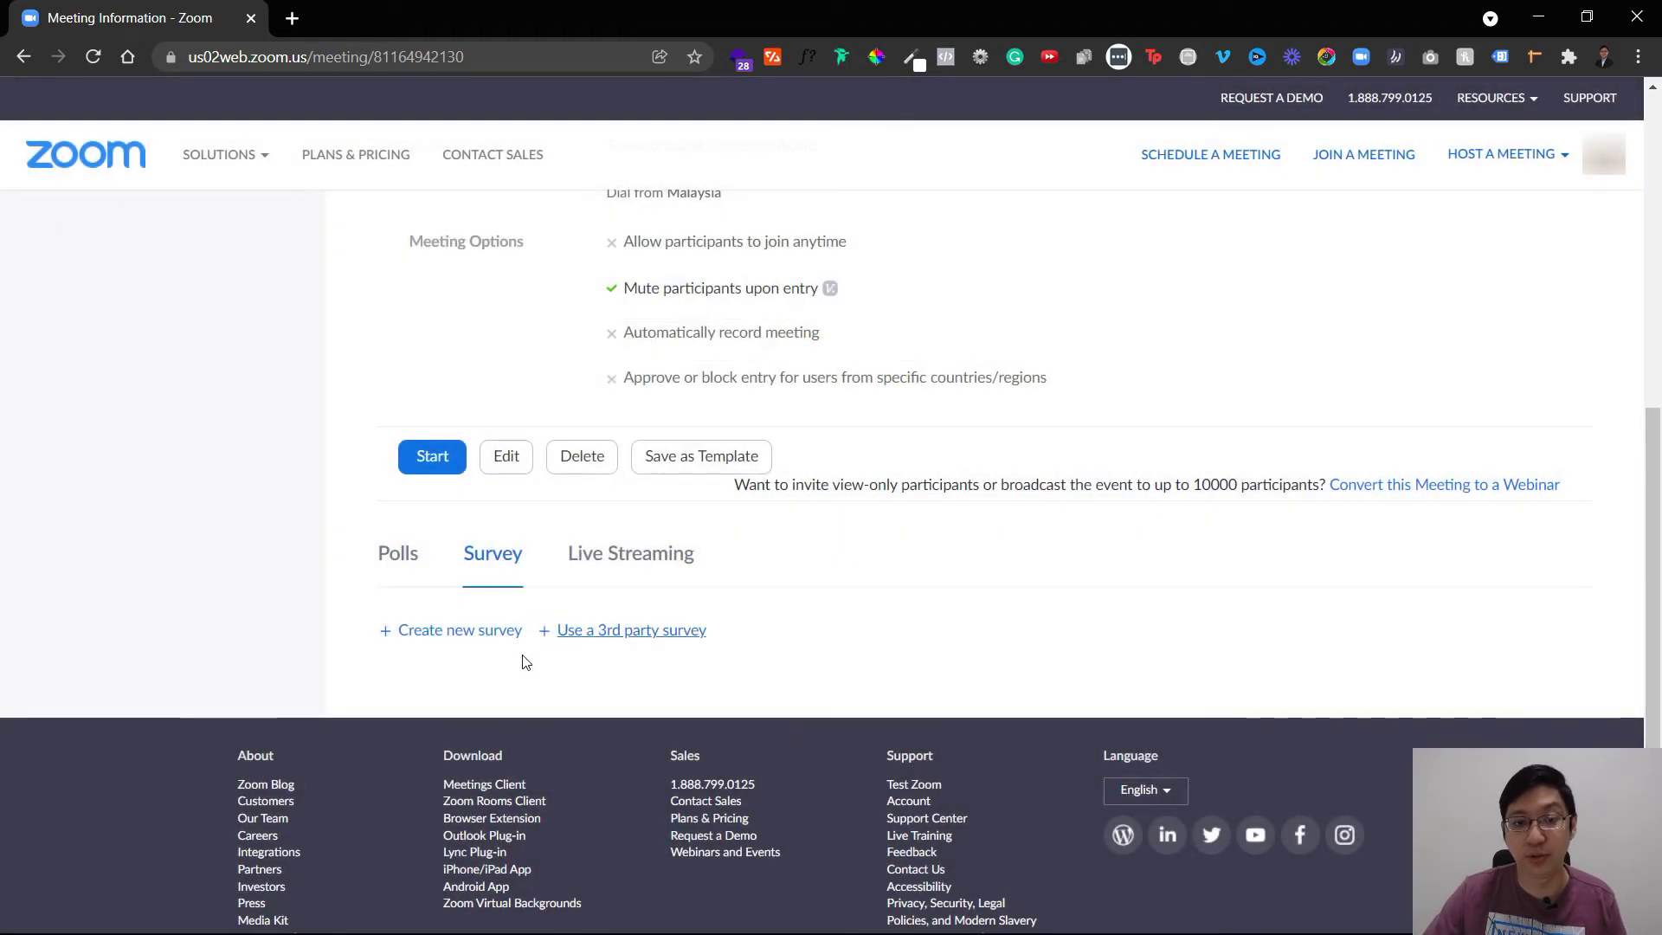
Create a new survey with the required single-choice question "Do you enjoy the meeting?" and the answers Yes and No
click(443, 640)
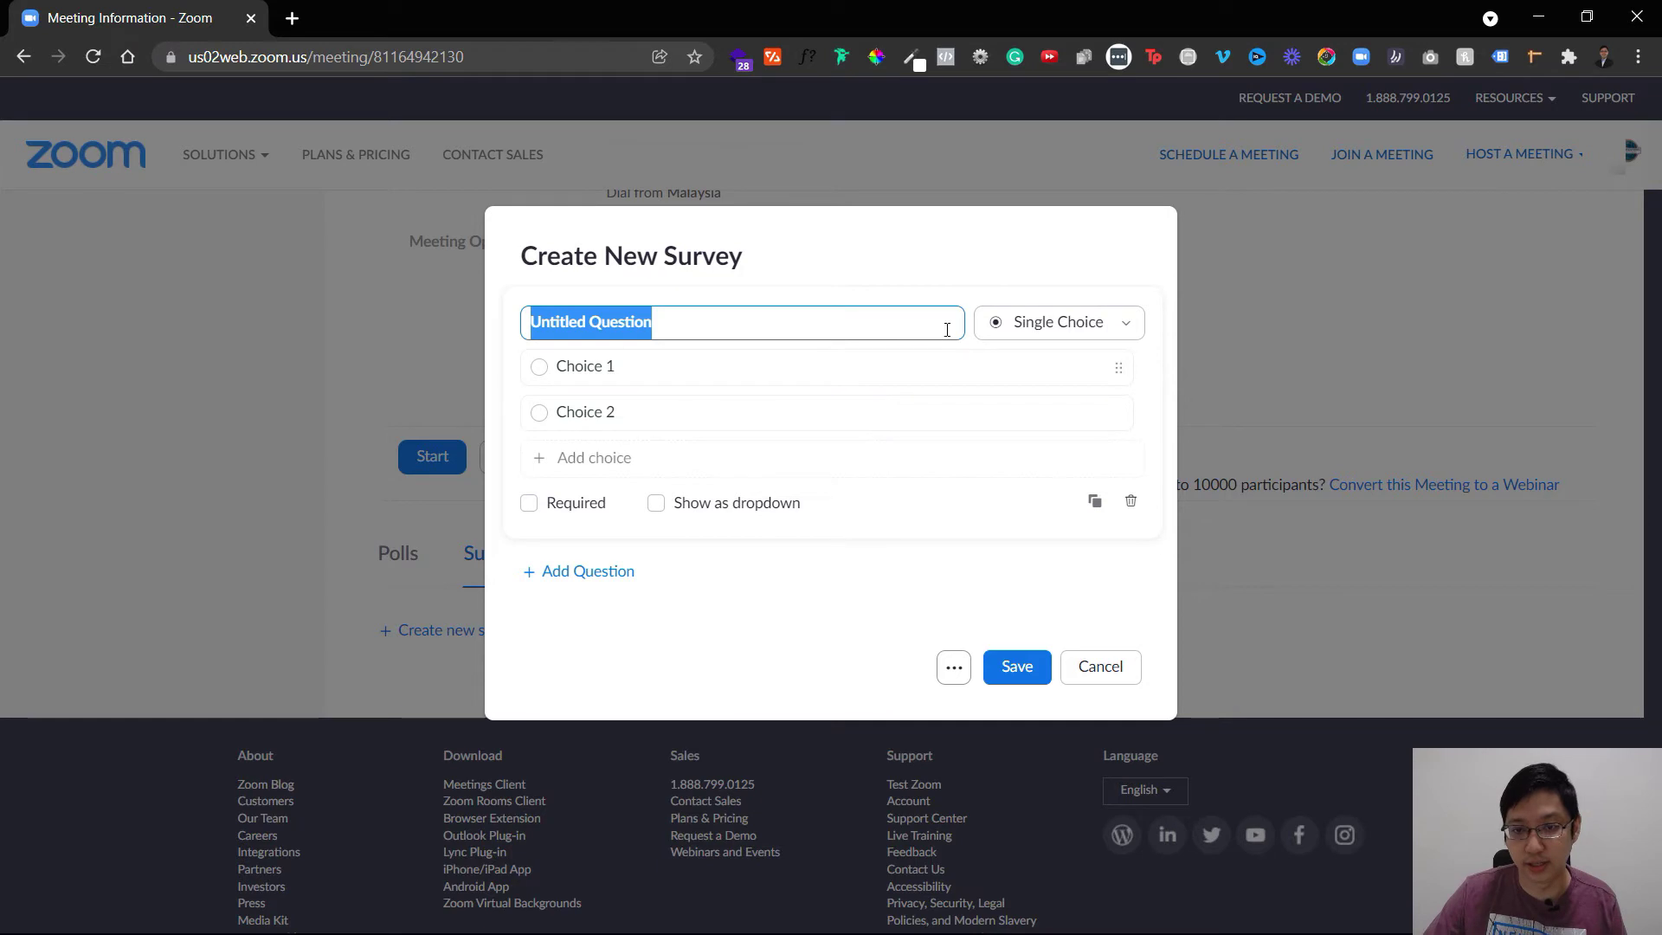
click(1061, 328)
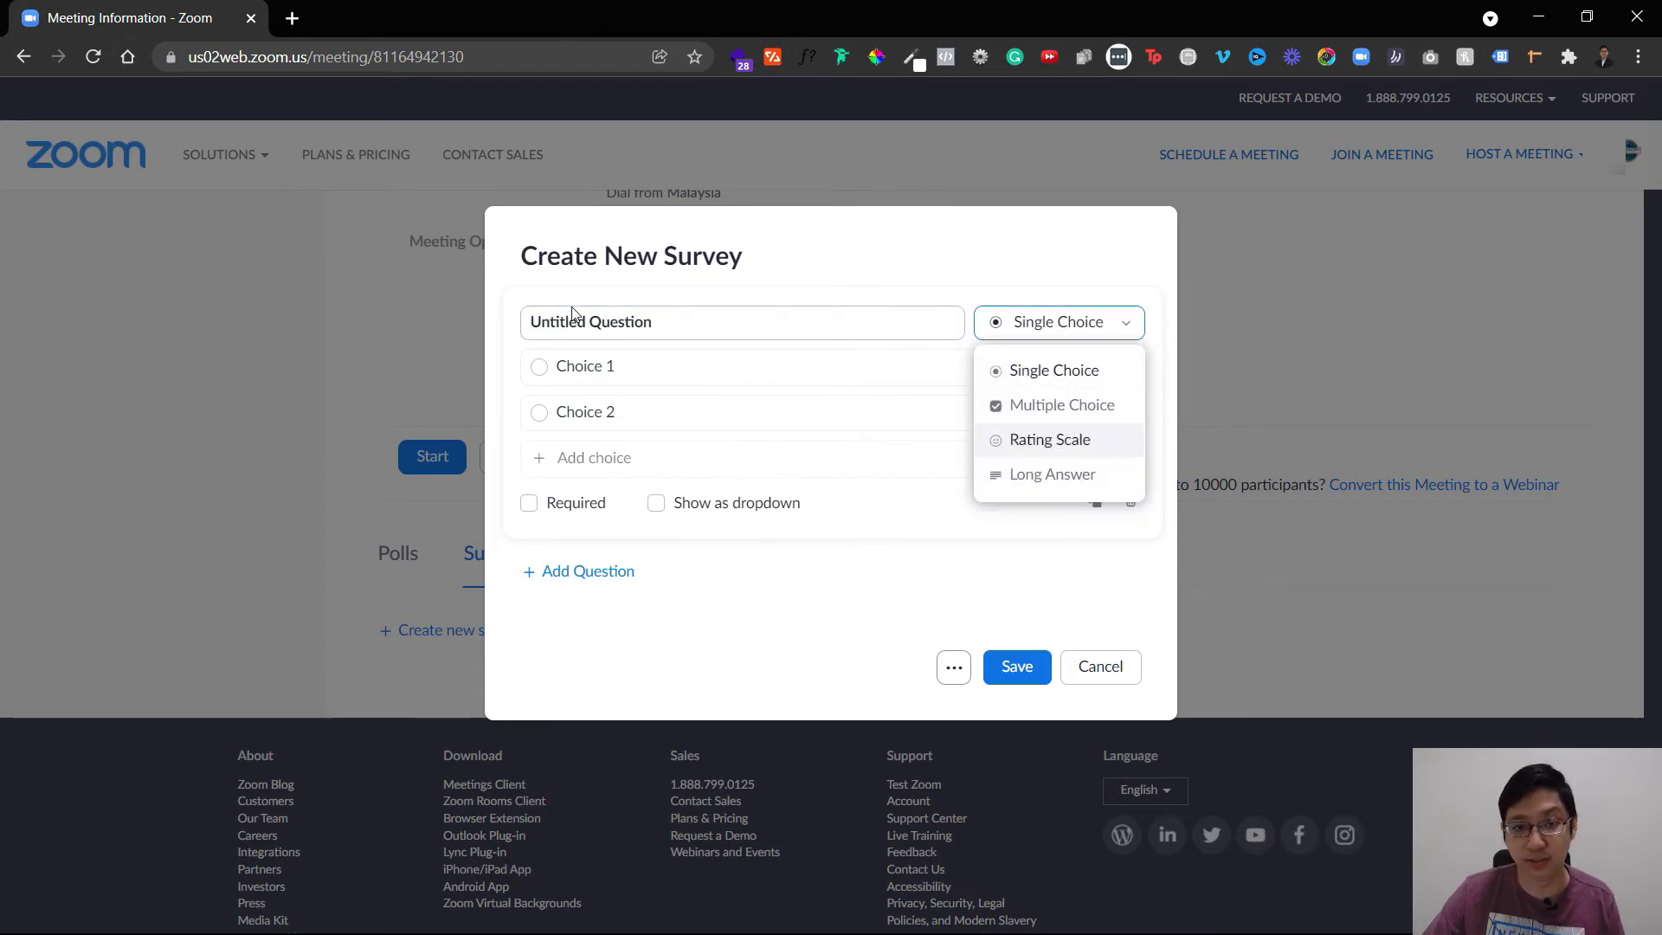
click(679, 328)
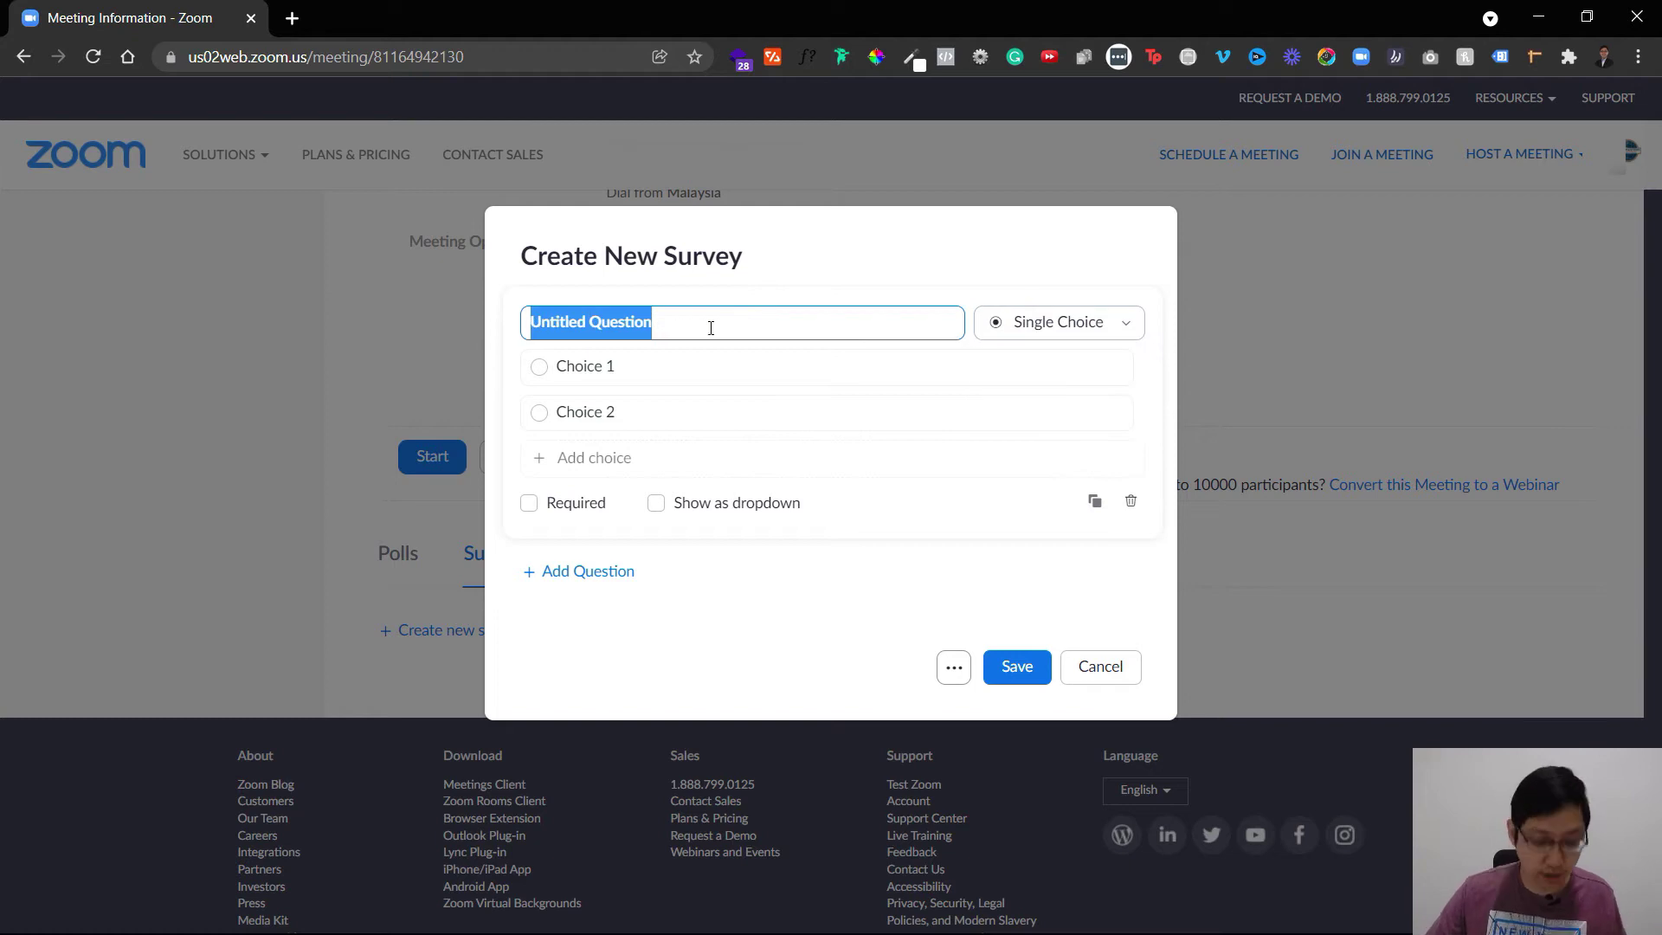
text(Do you enjoy the meeting?)
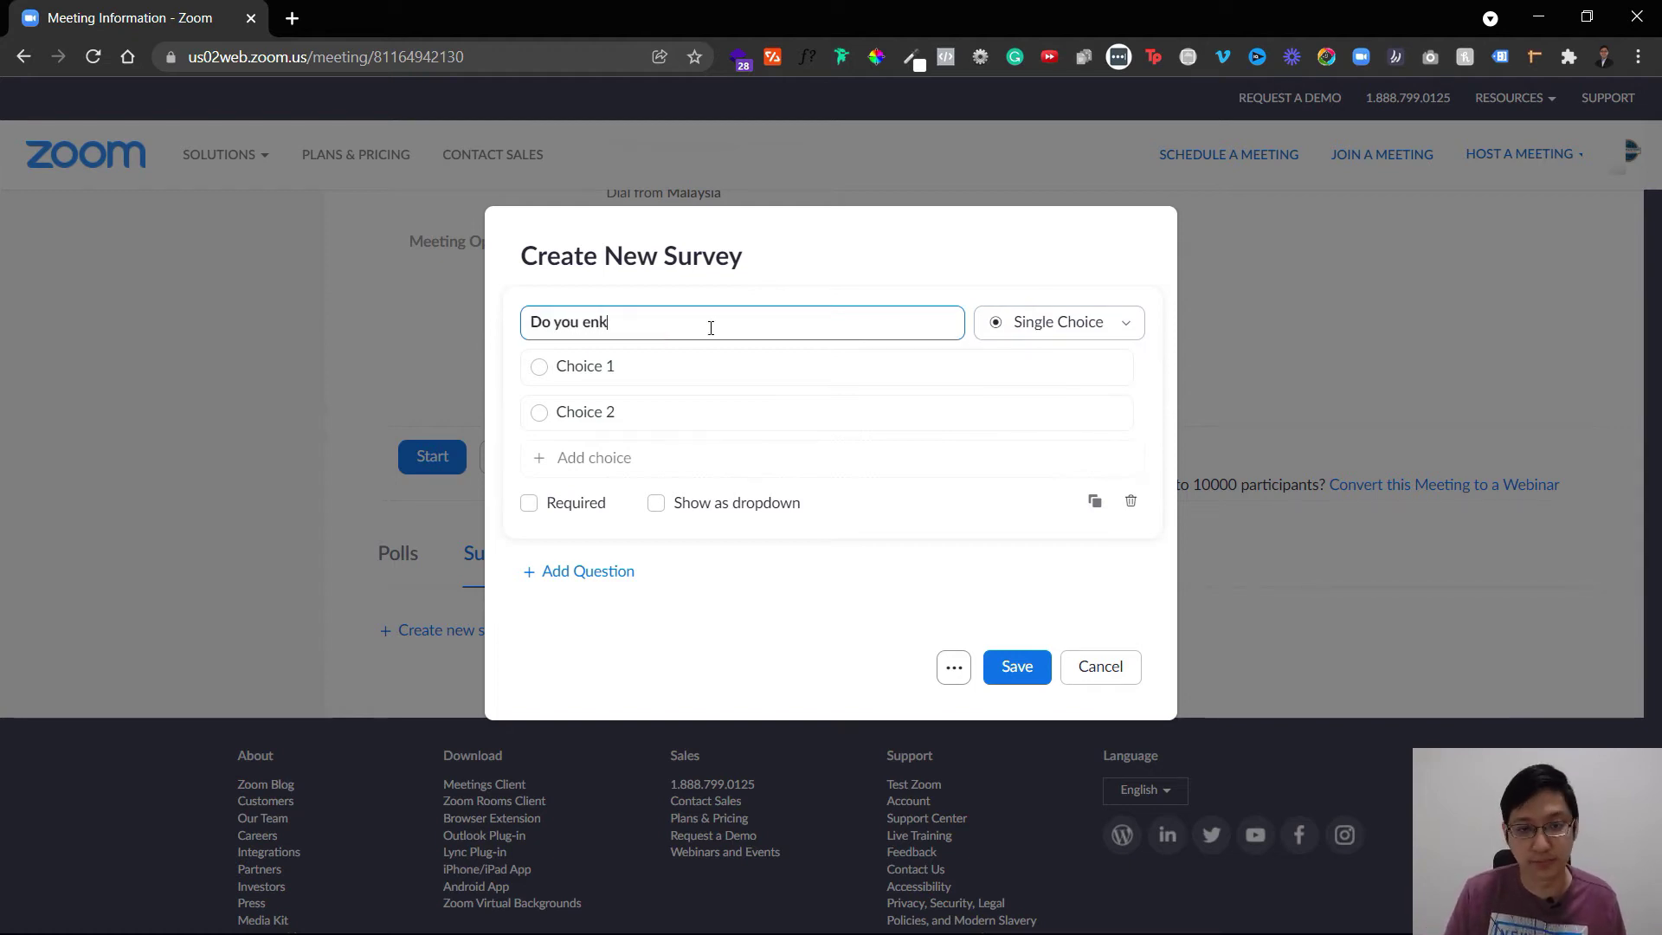
click(689, 374)
text(Yes)
click(669, 403)
text(No)
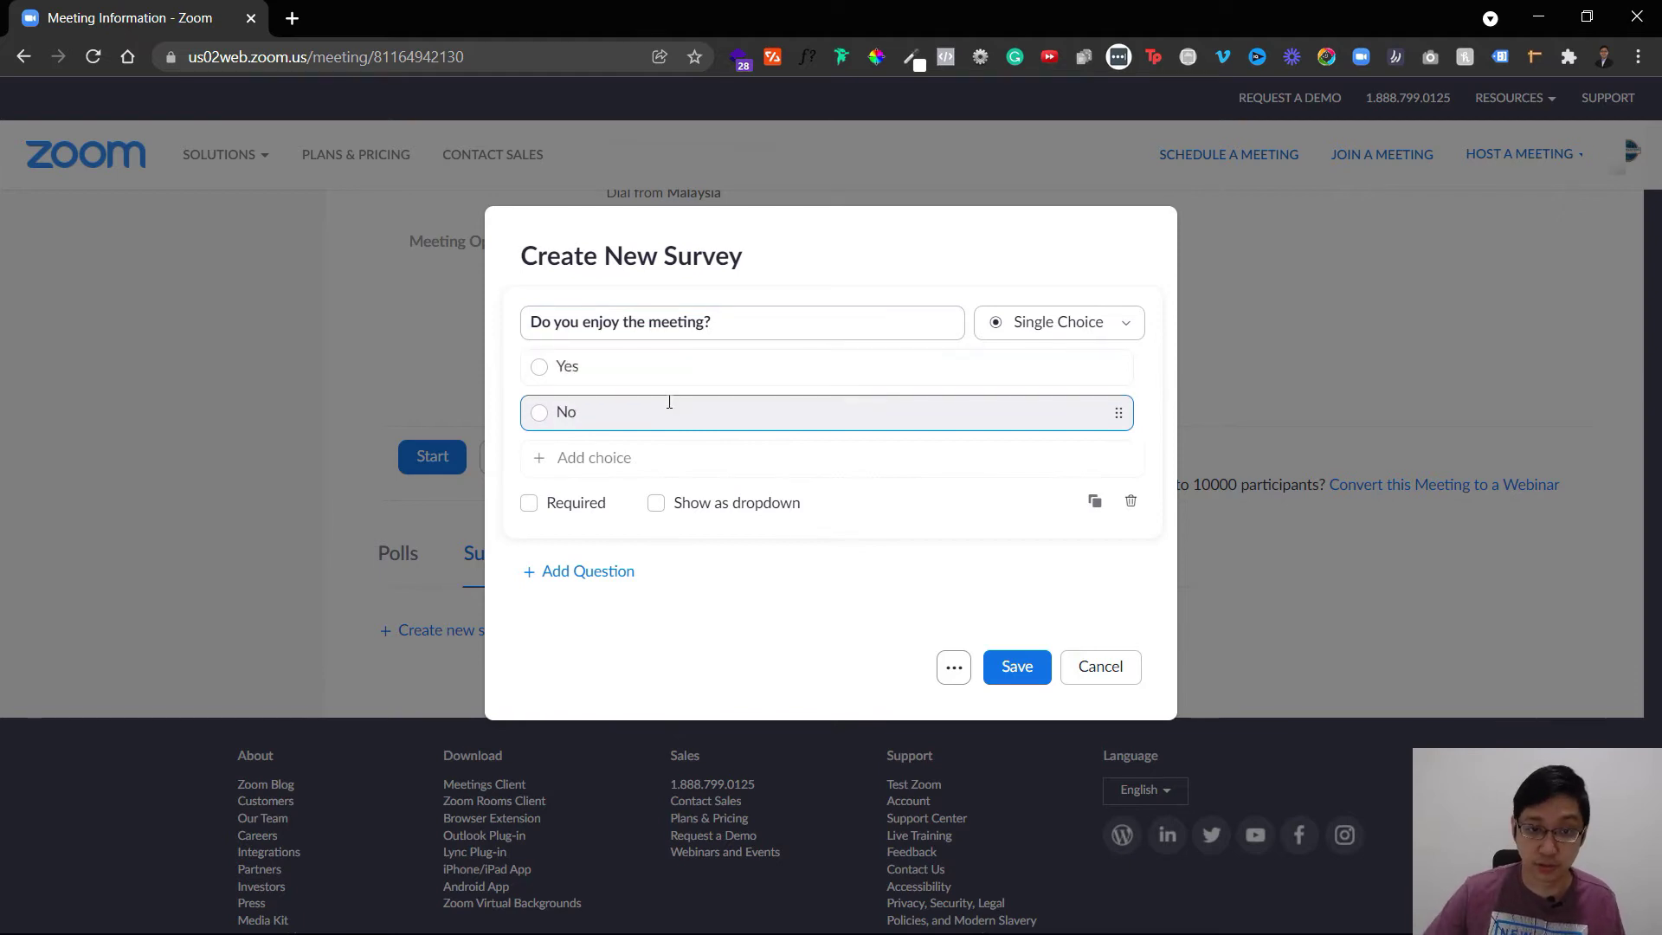
click(528, 505)
Add a Rating Scale question "Do you find the content Relevant?" scored from 1 to 5
click(551, 572)
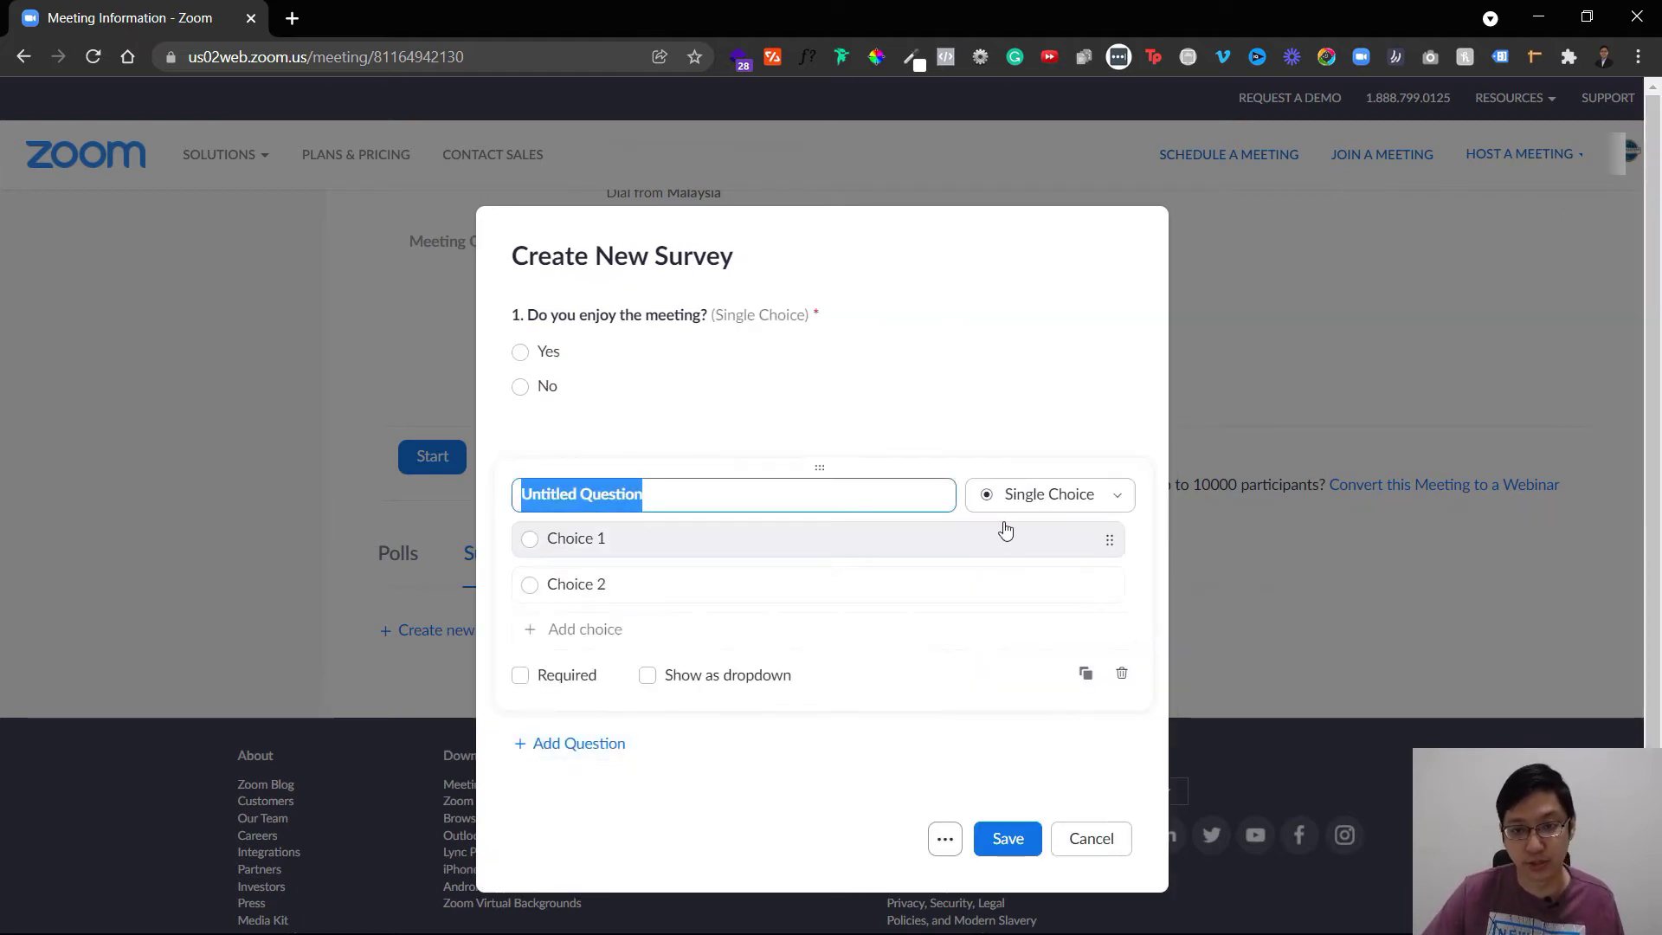
click(1035, 500)
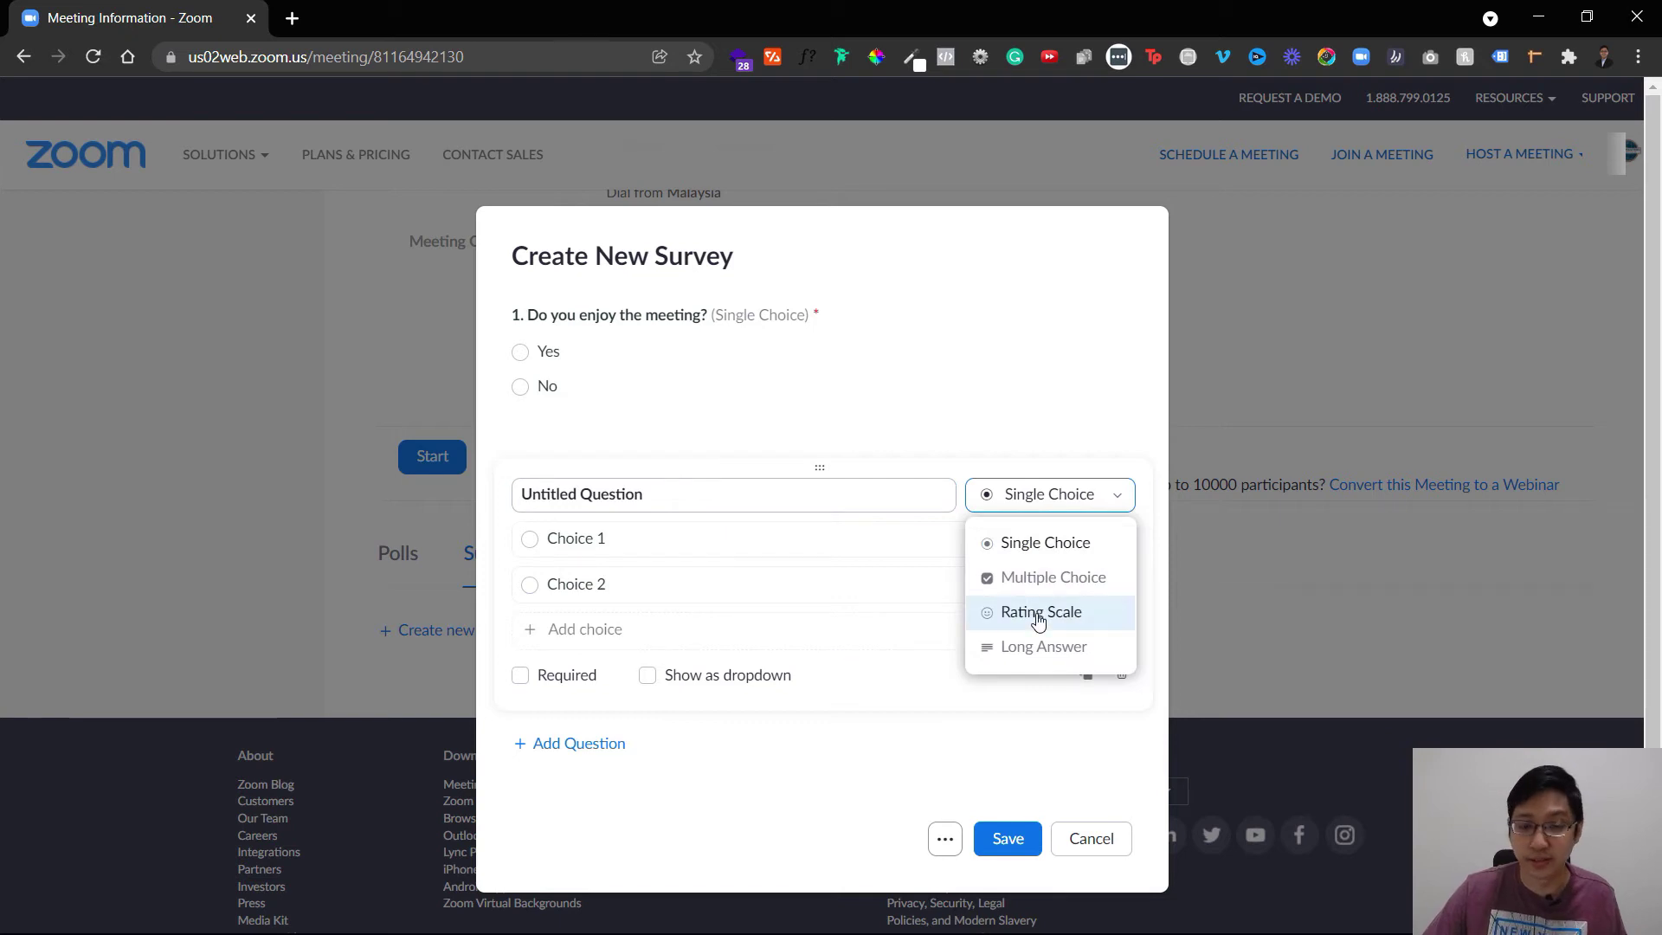
click(1038, 613)
triple_click(653, 495)
text(Do you find the content Relevant?)
click(678, 544)
click(817, 547)
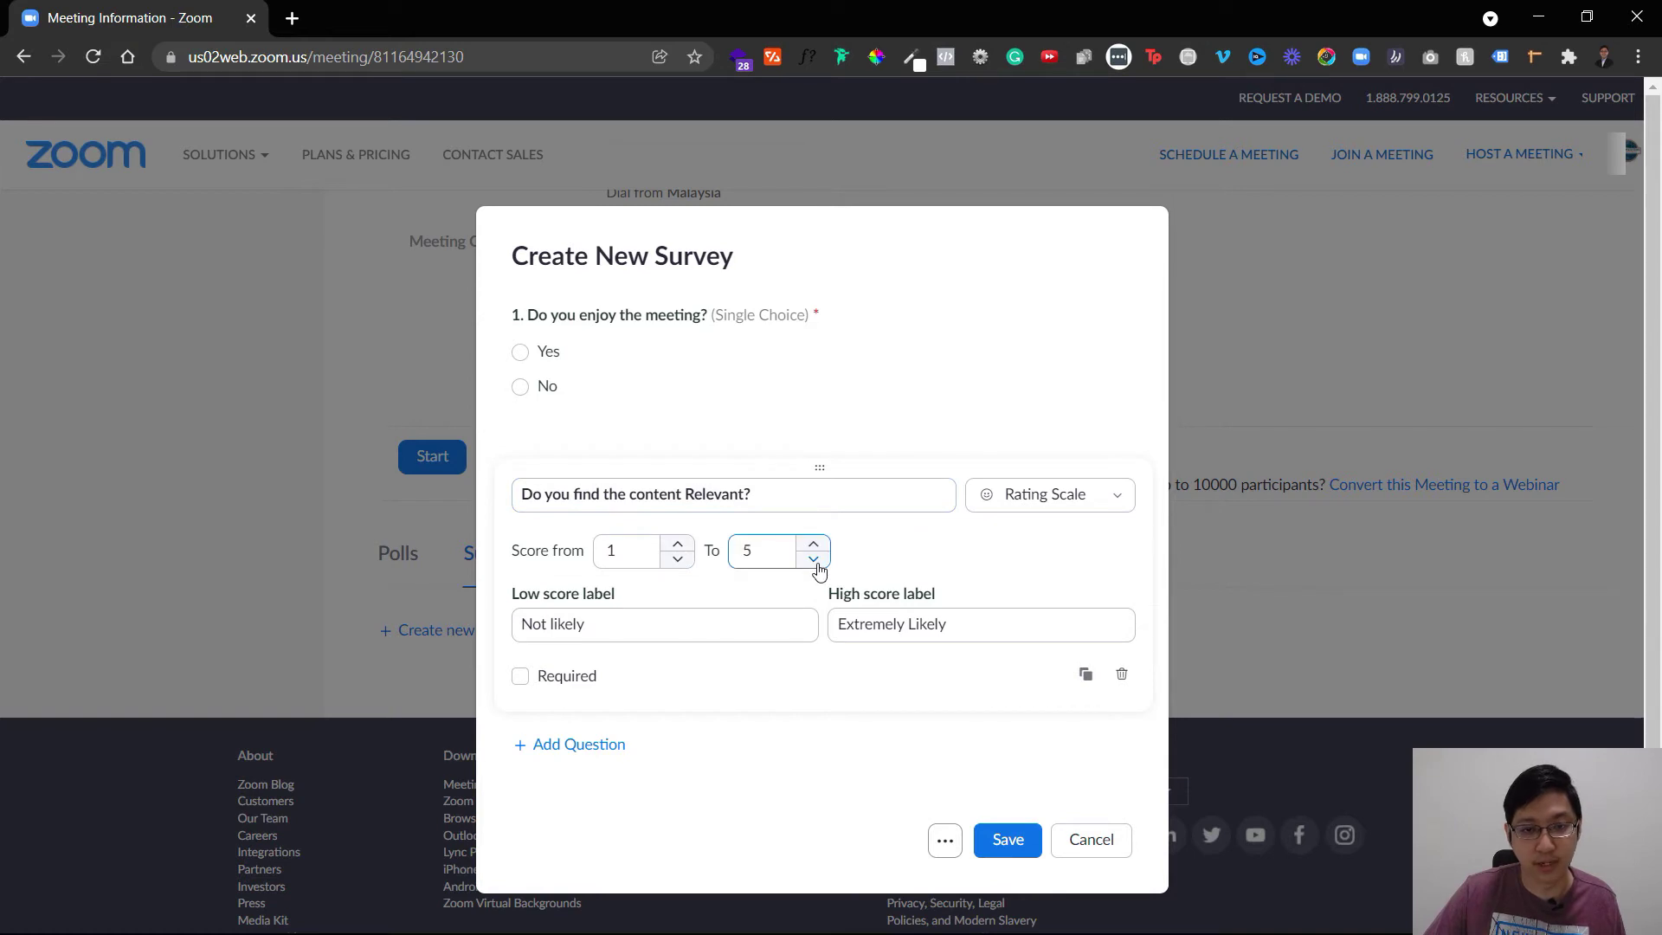
Label the rating question's low score "Not Relevant" and high score "Extremely Relevant", and make the question required
click(563, 629)
double_click(572, 627)
text(Relevant)
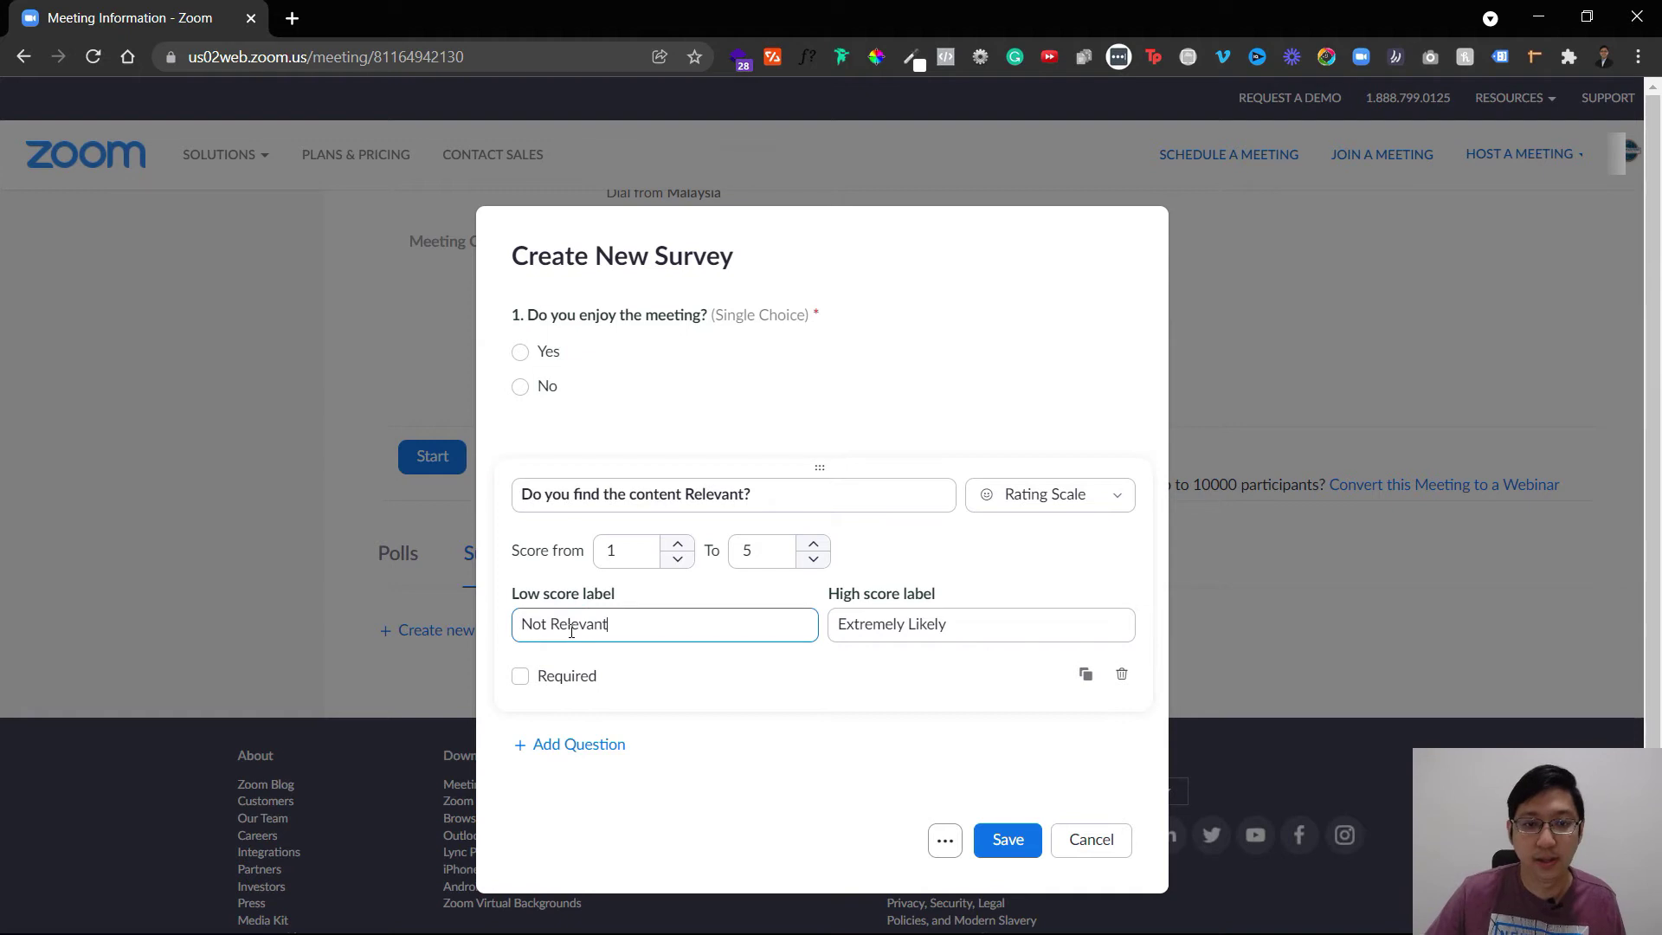
double_click(925, 624)
text(Relevant)
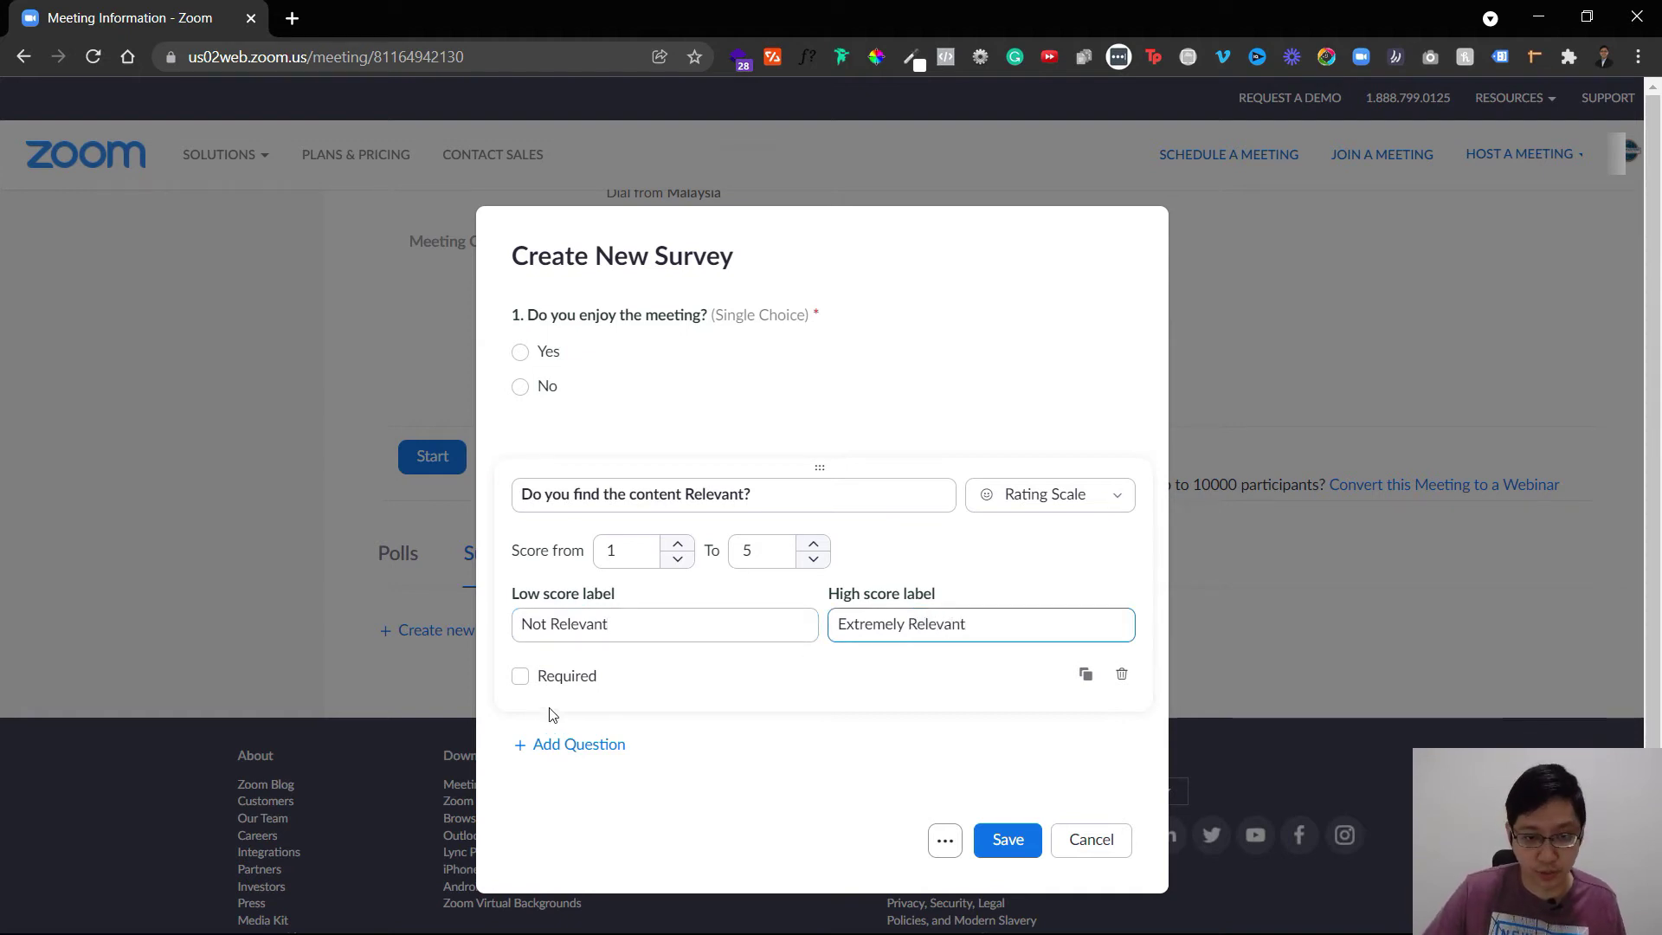
click(522, 677)
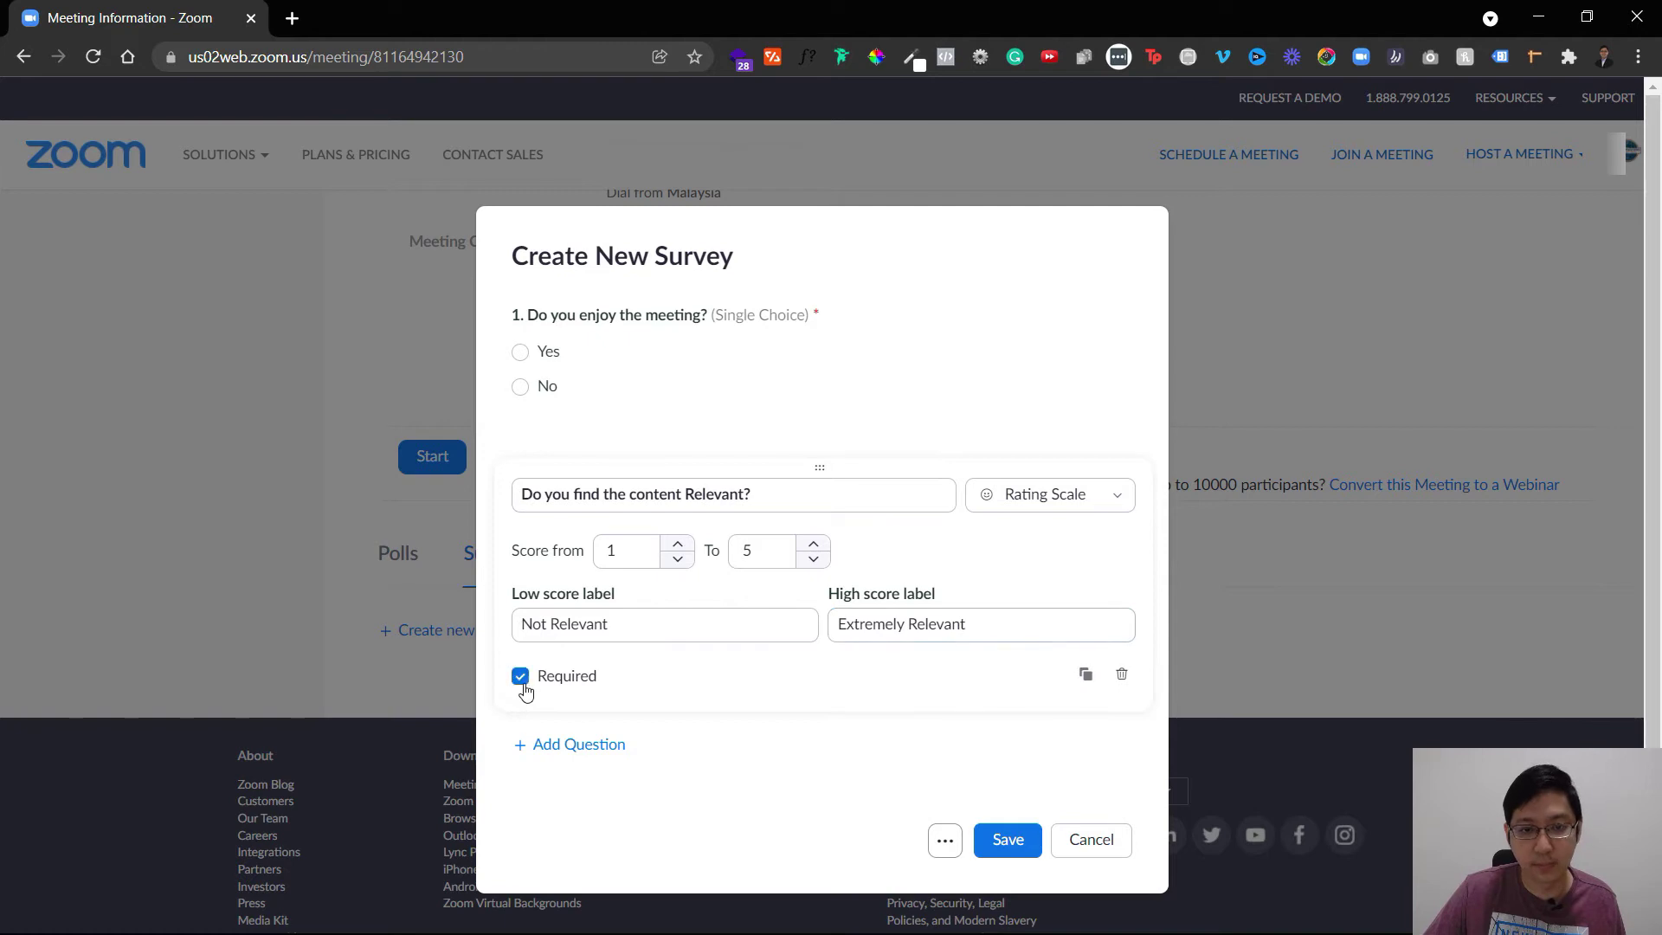
Add a third survey question "Please leave email" with the Long Answer type
click(590, 762)
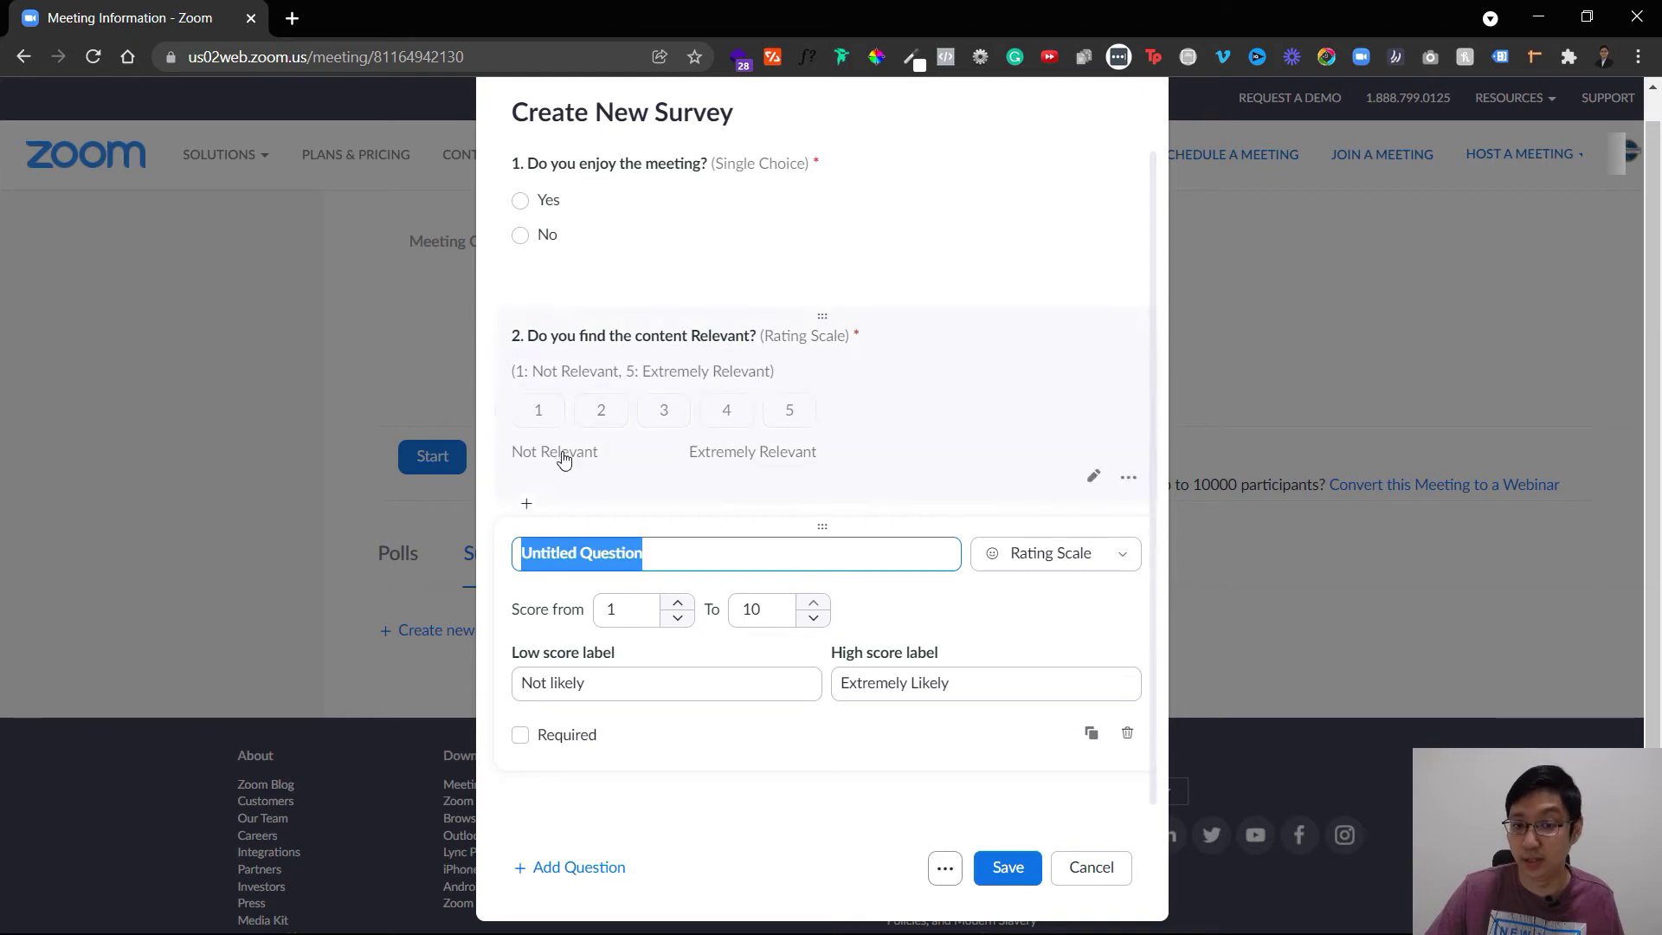
text(Please leave email)
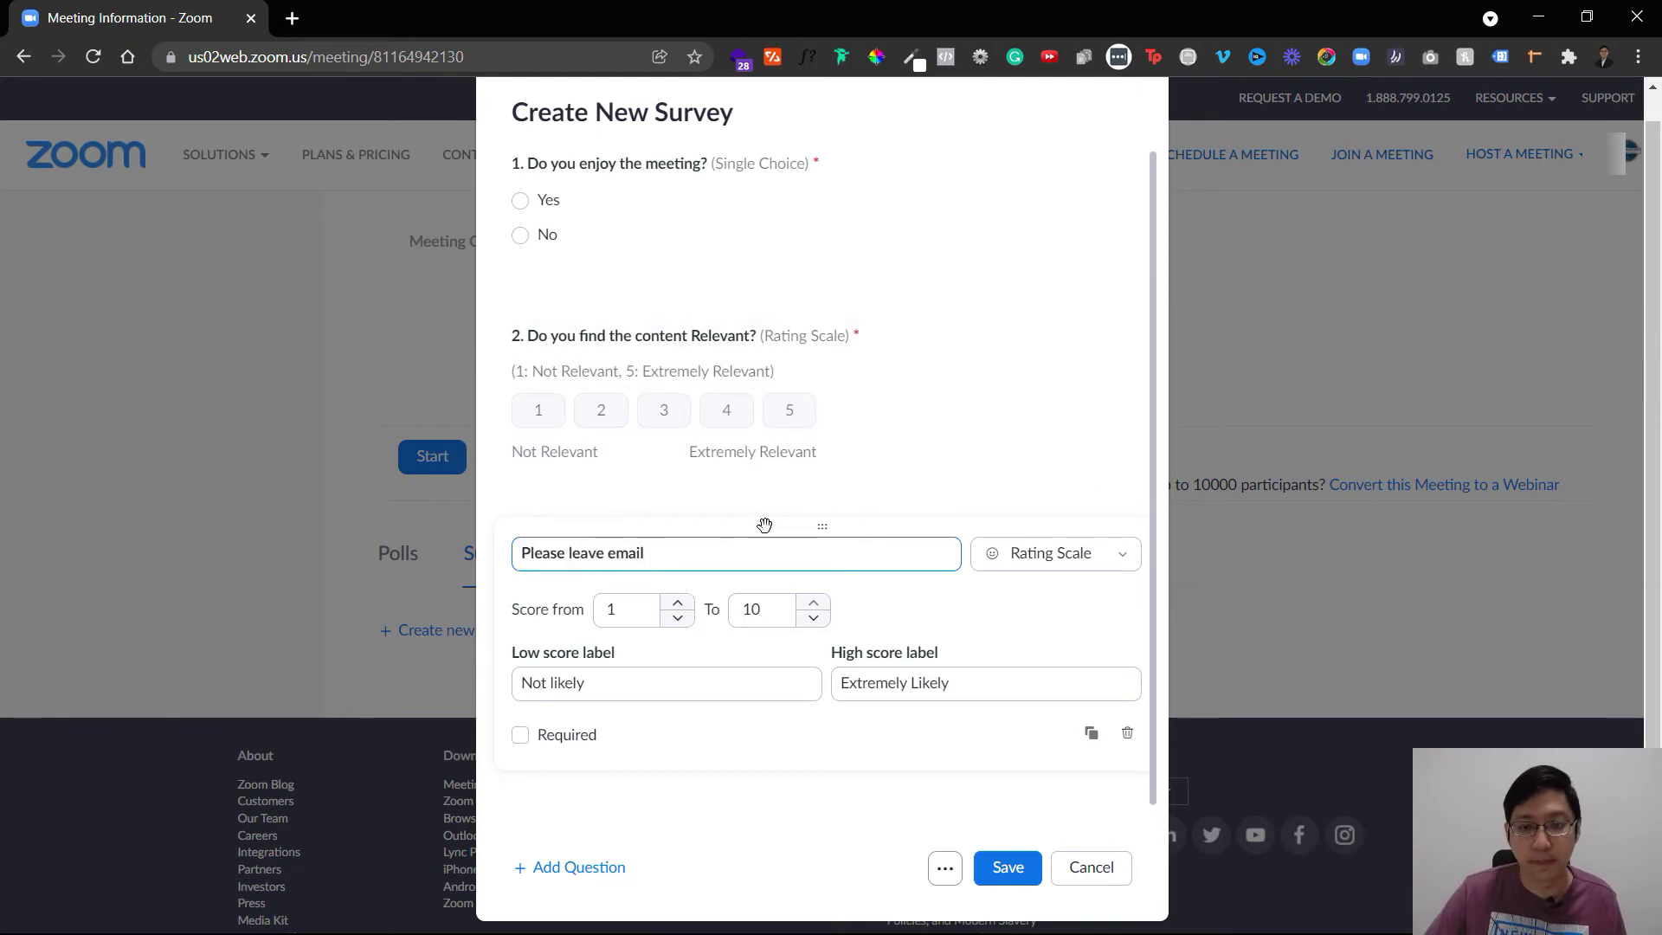
click(1015, 554)
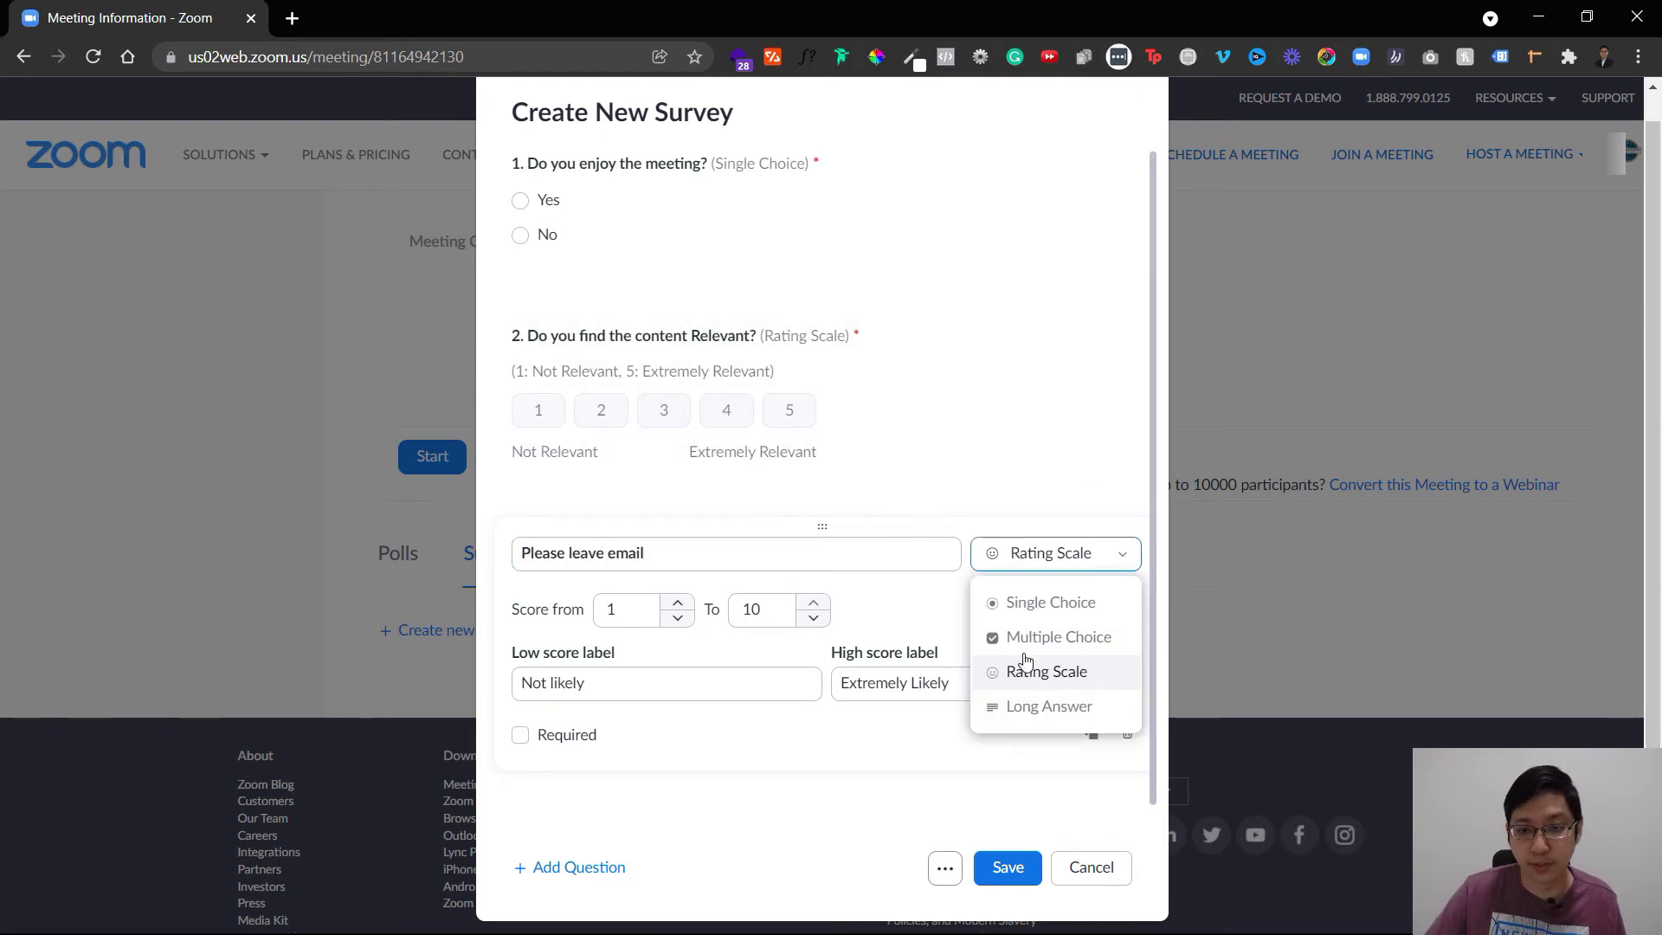
click(1032, 710)
scroll(524, 671, down, 2)
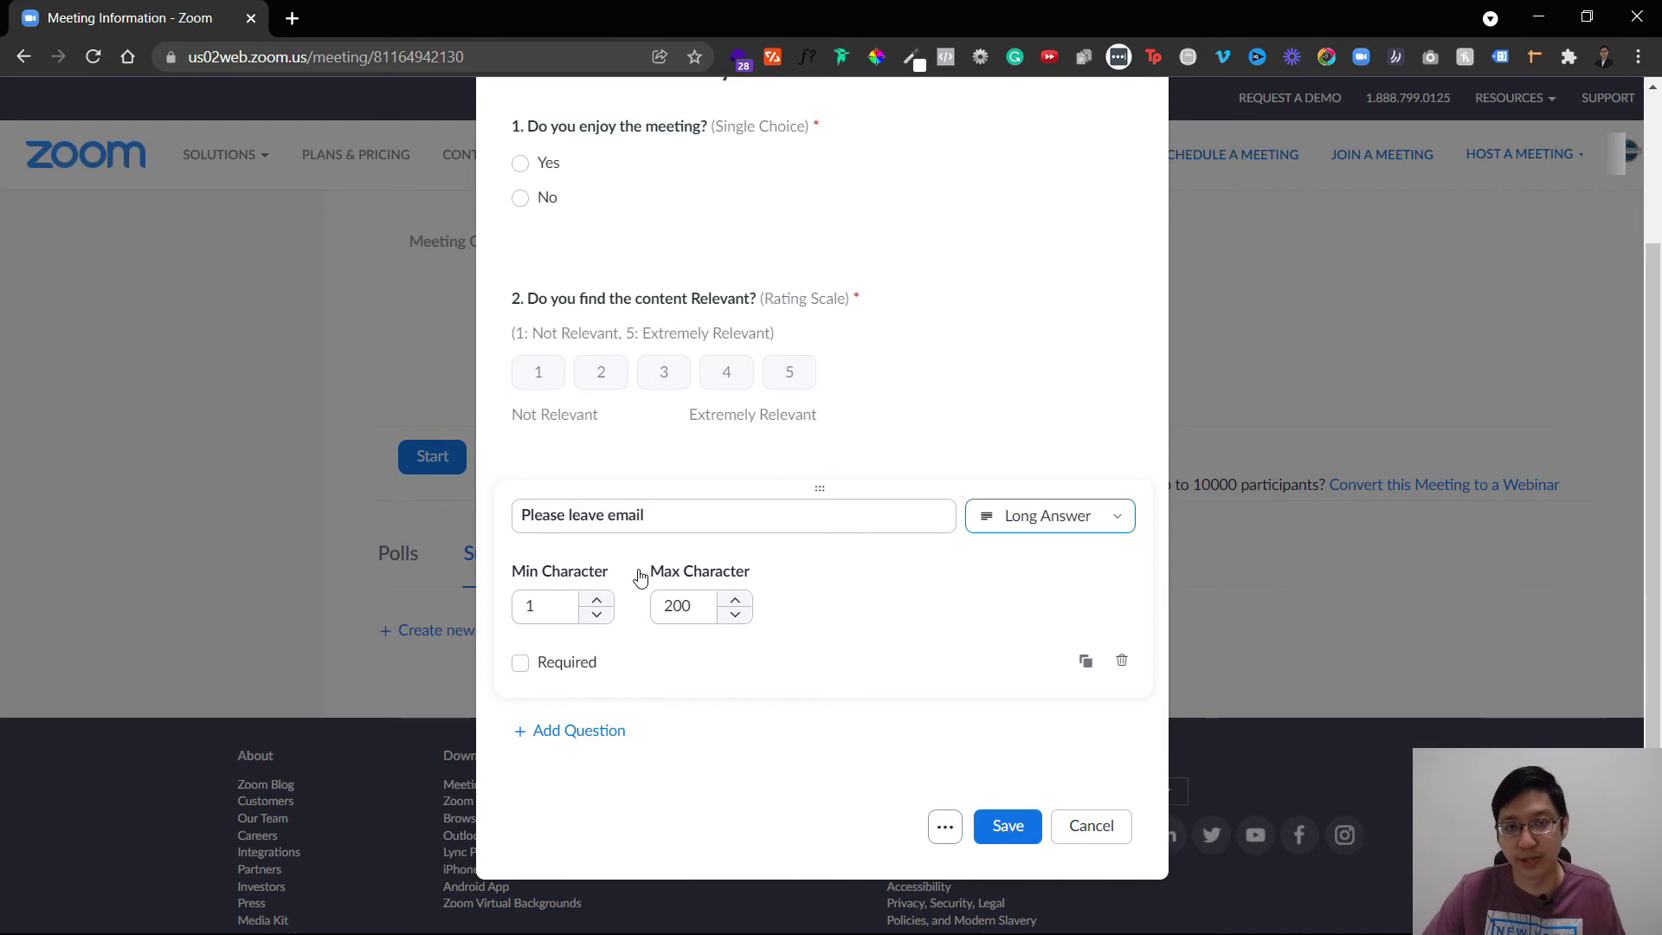
Add the Long Answer question "Any other comments?" and set the email question's maximum to 100 characters
click(563, 731)
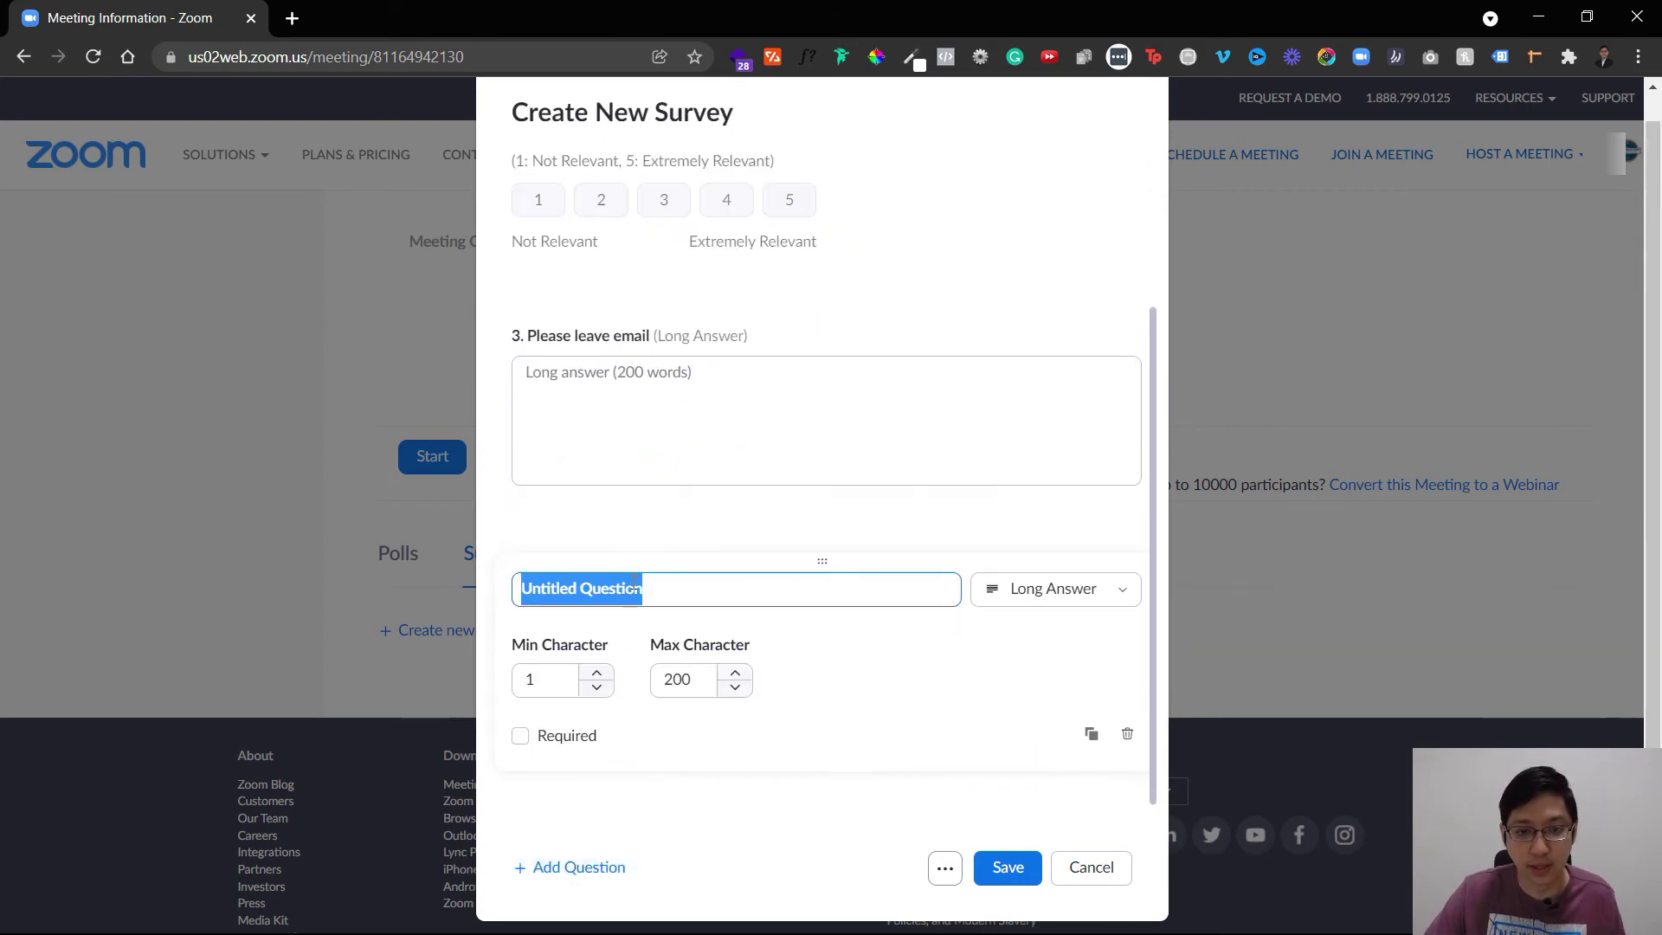
text(Any other comments?)
click(1061, 464)
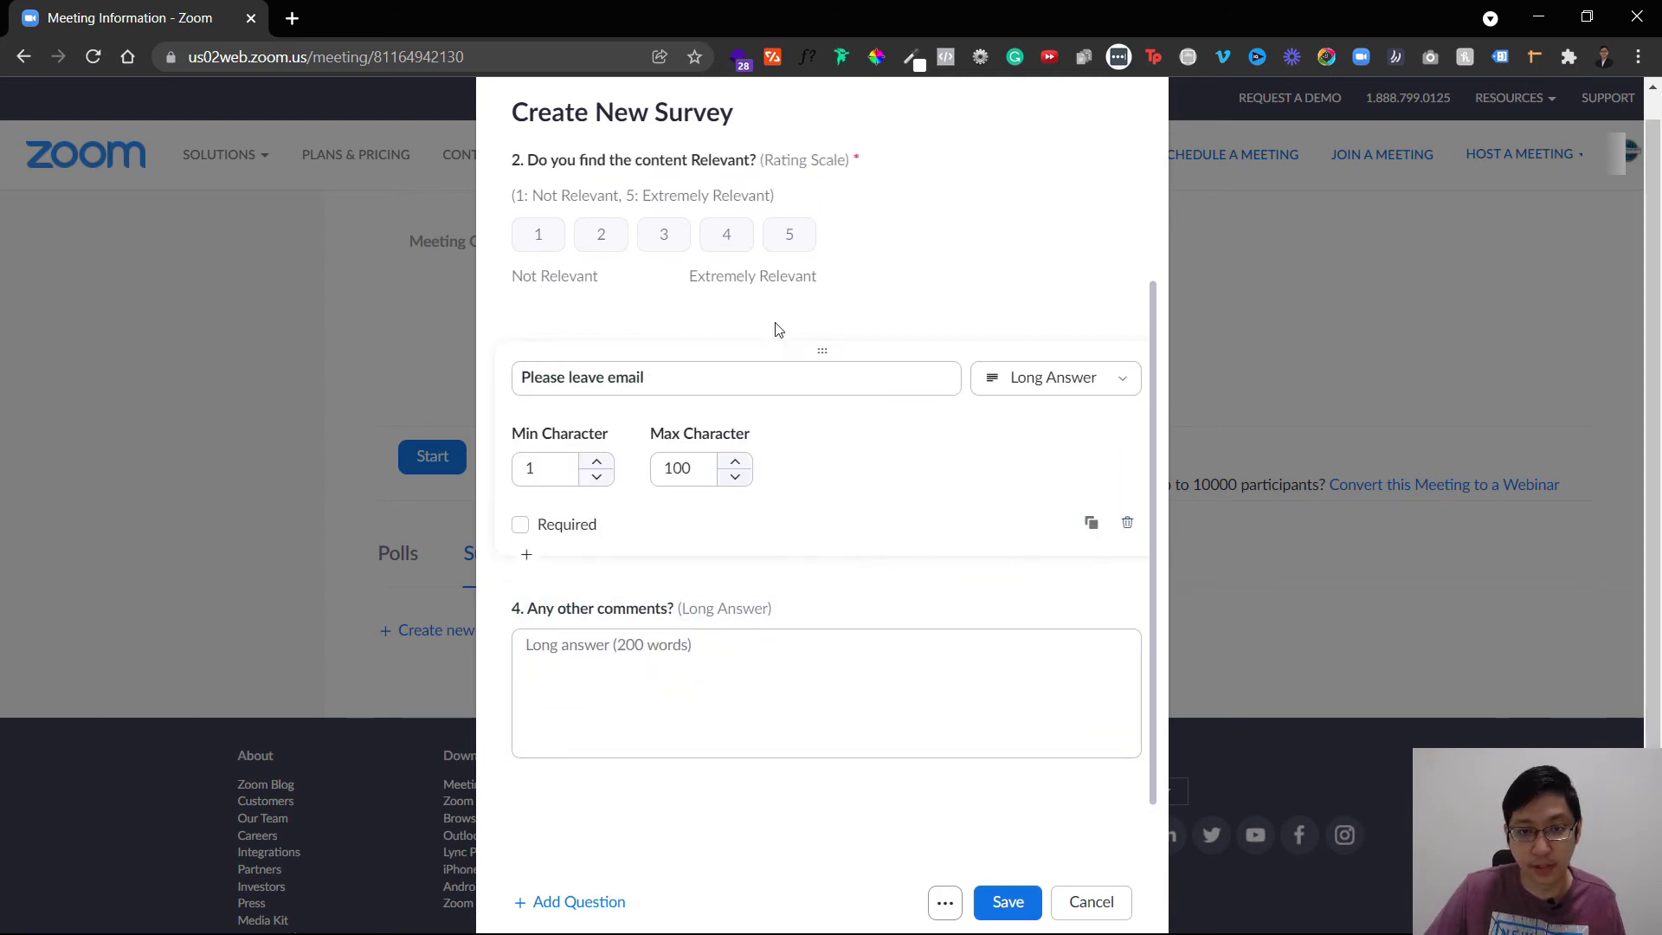
Review the four survey questions and save the survey to the meeting
scroll(818, 355, up, 2)
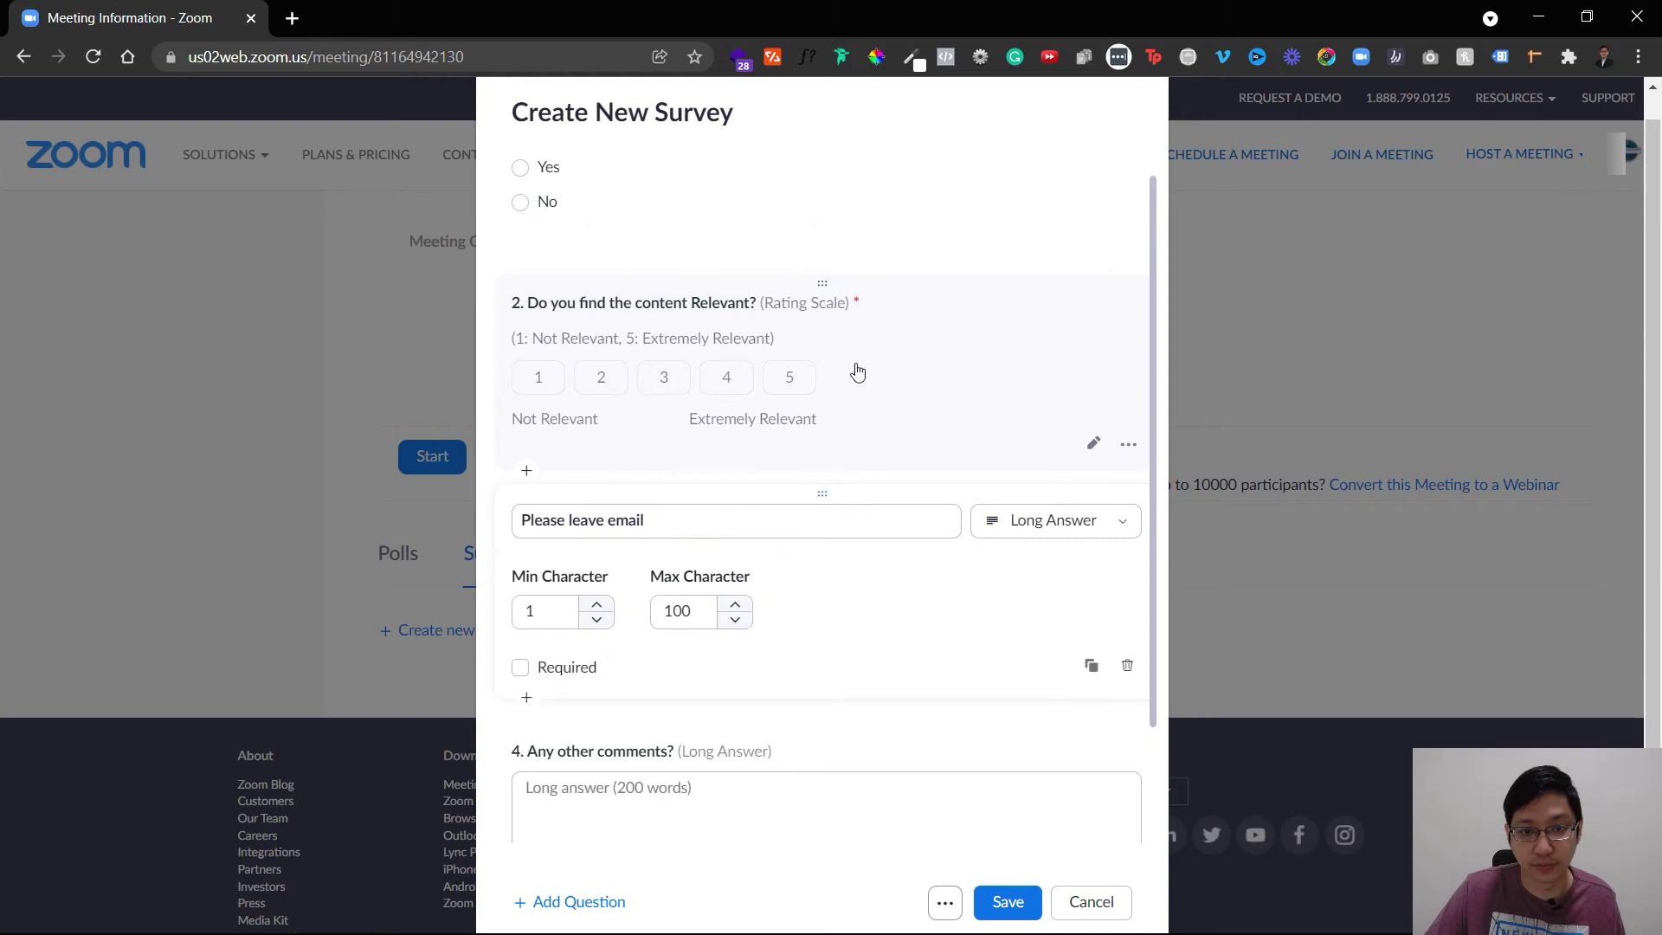
scroll(857, 370, up, 1)
drag(810, 320, 805, 407)
scroll(907, 626, down, 3)
scroll(953, 736, down, 1)
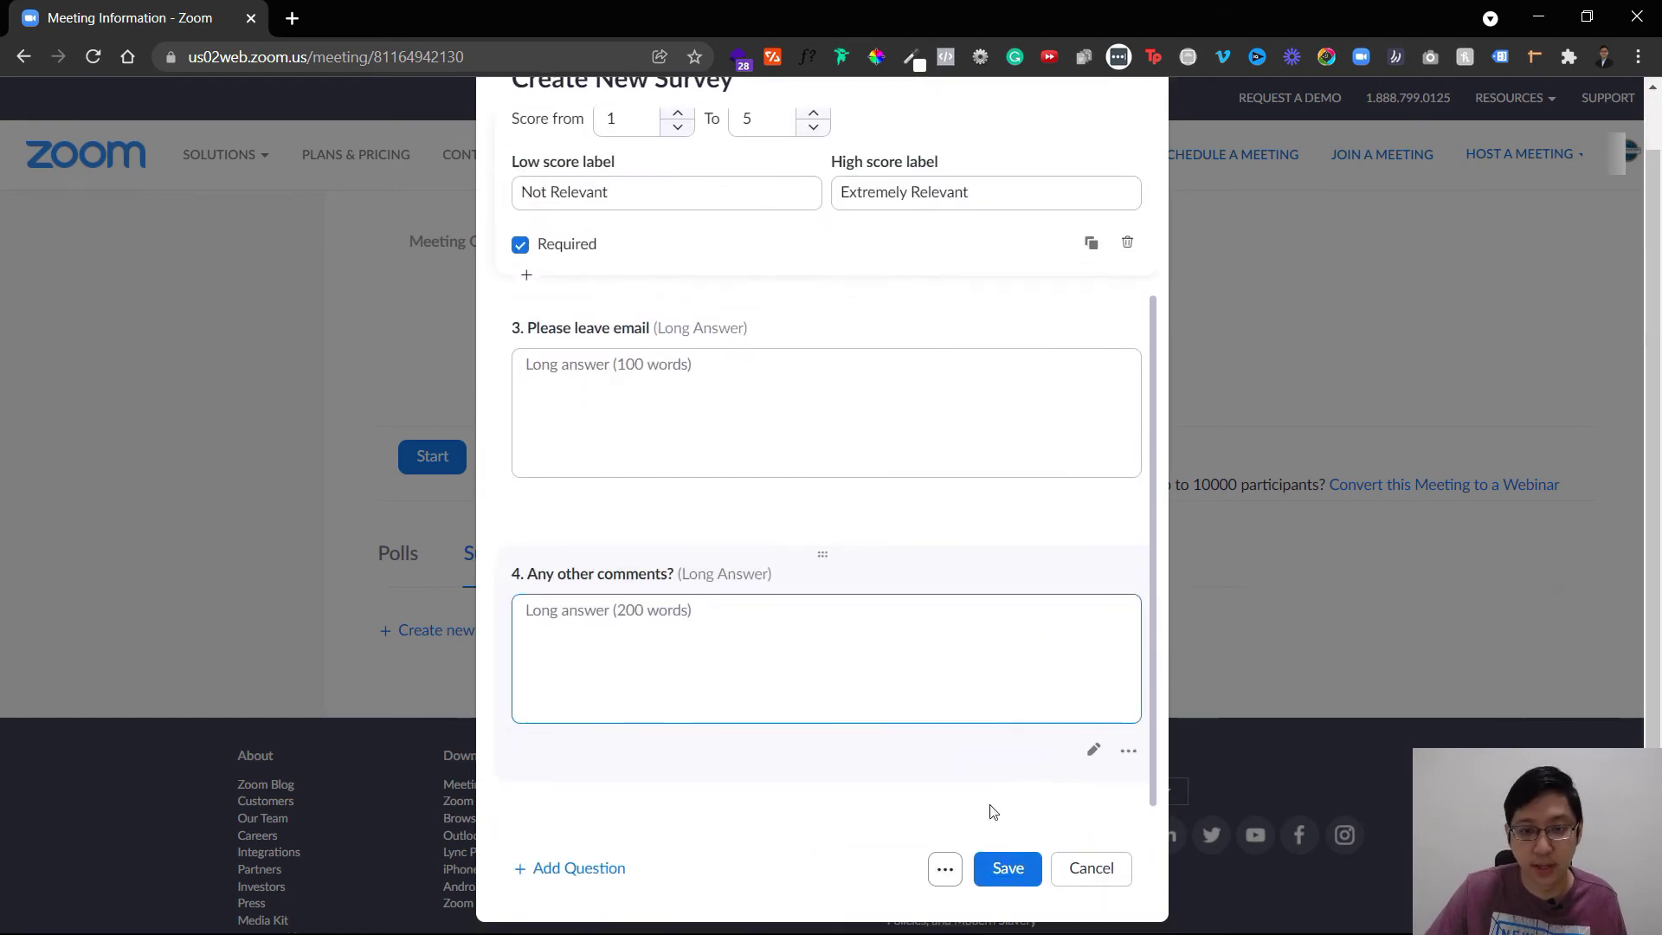
click(1001, 875)
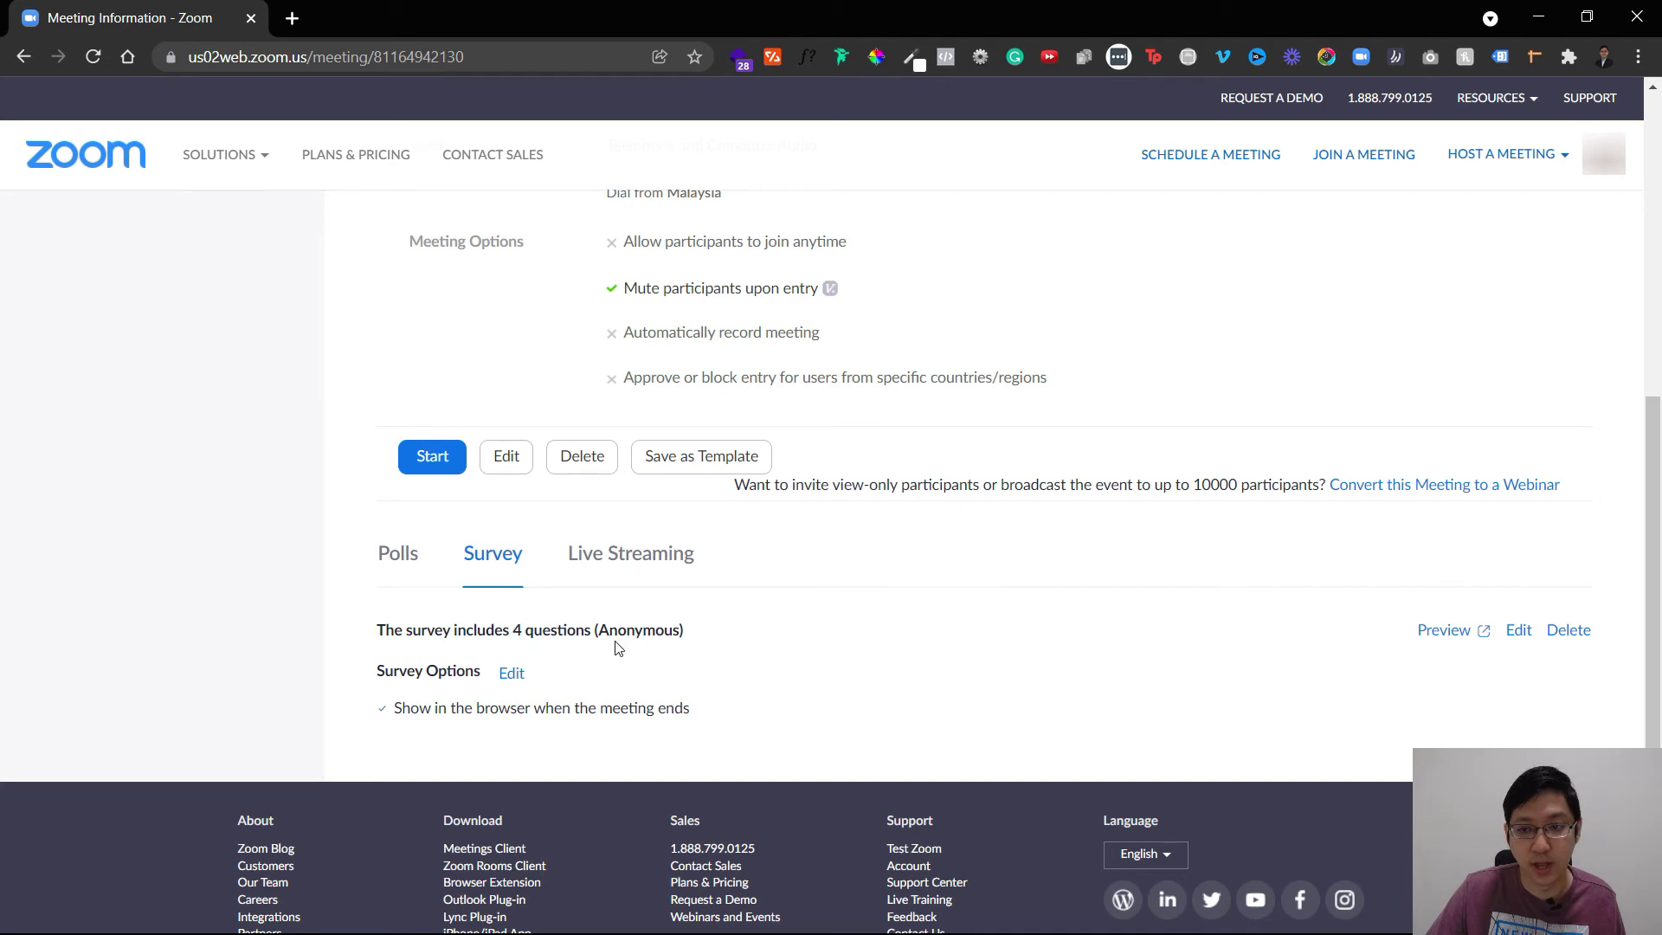
Preview the saved survey as attendees see it and close the preview
click(1454, 641)
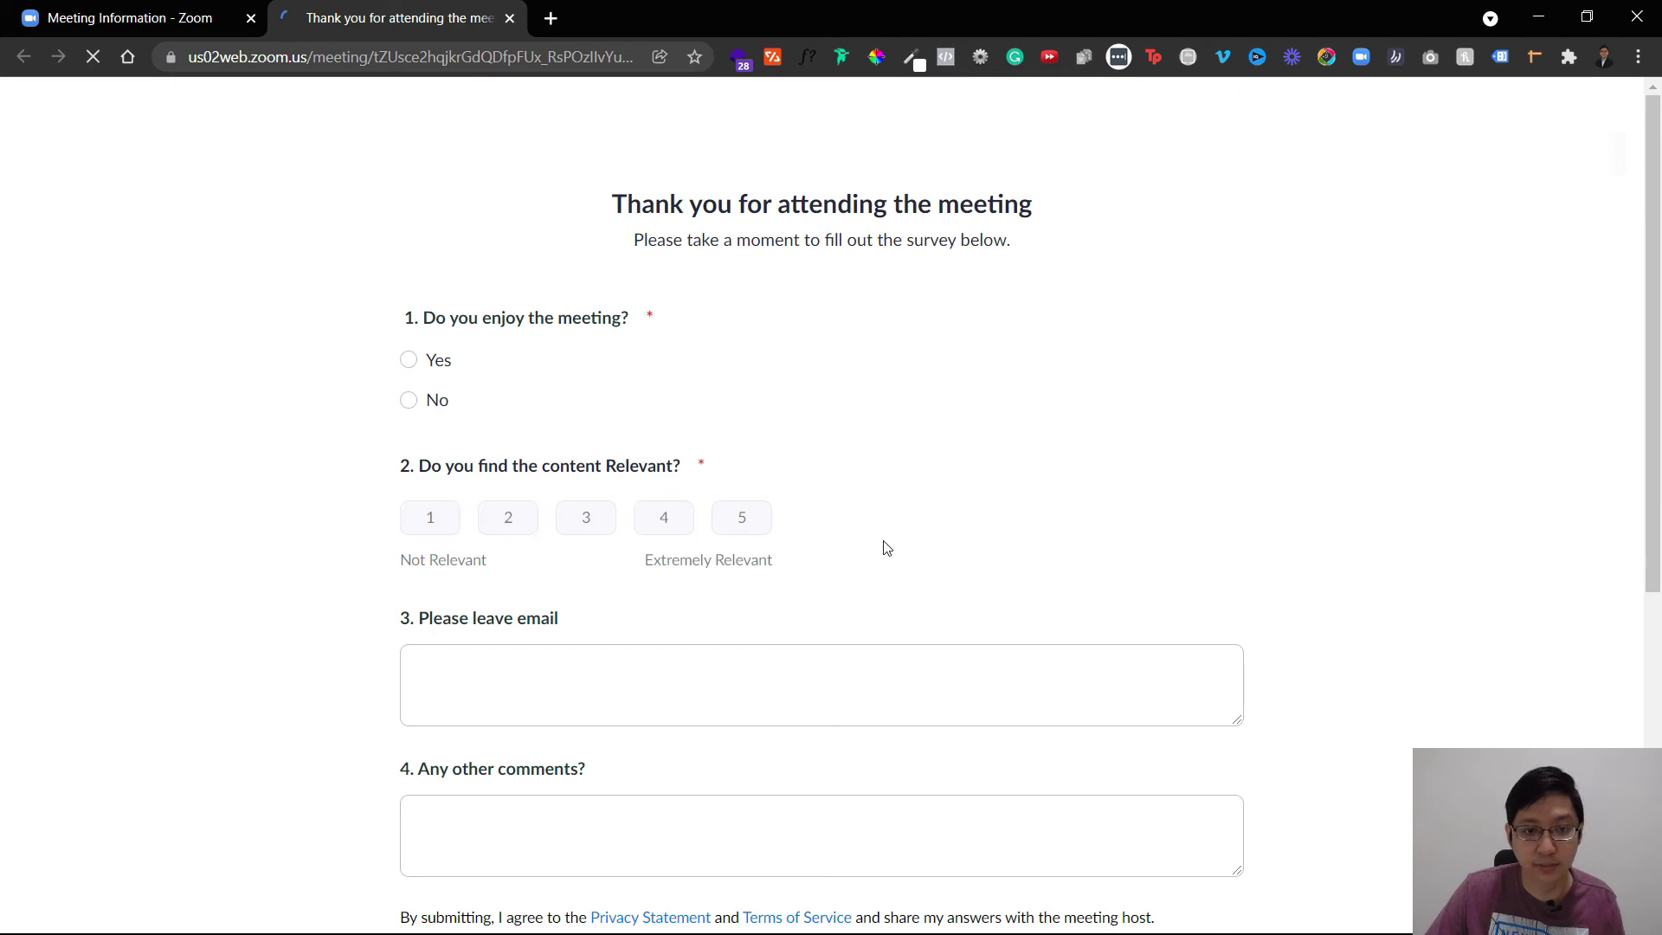
scroll(698, 649, down, 2)
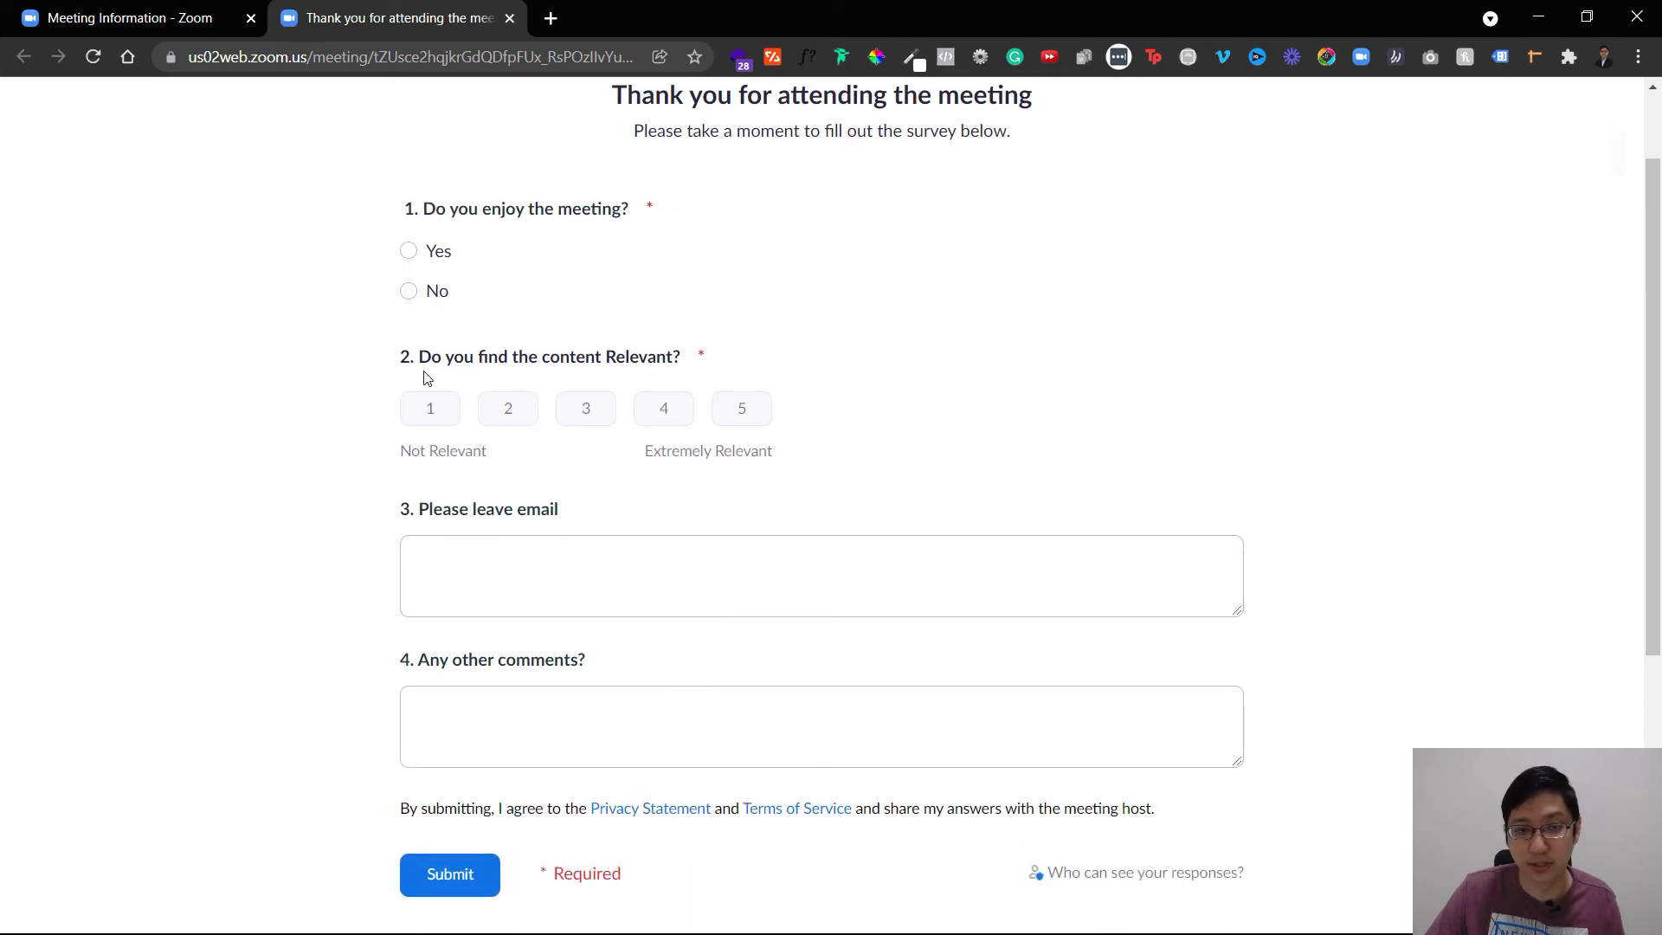
click(509, 18)
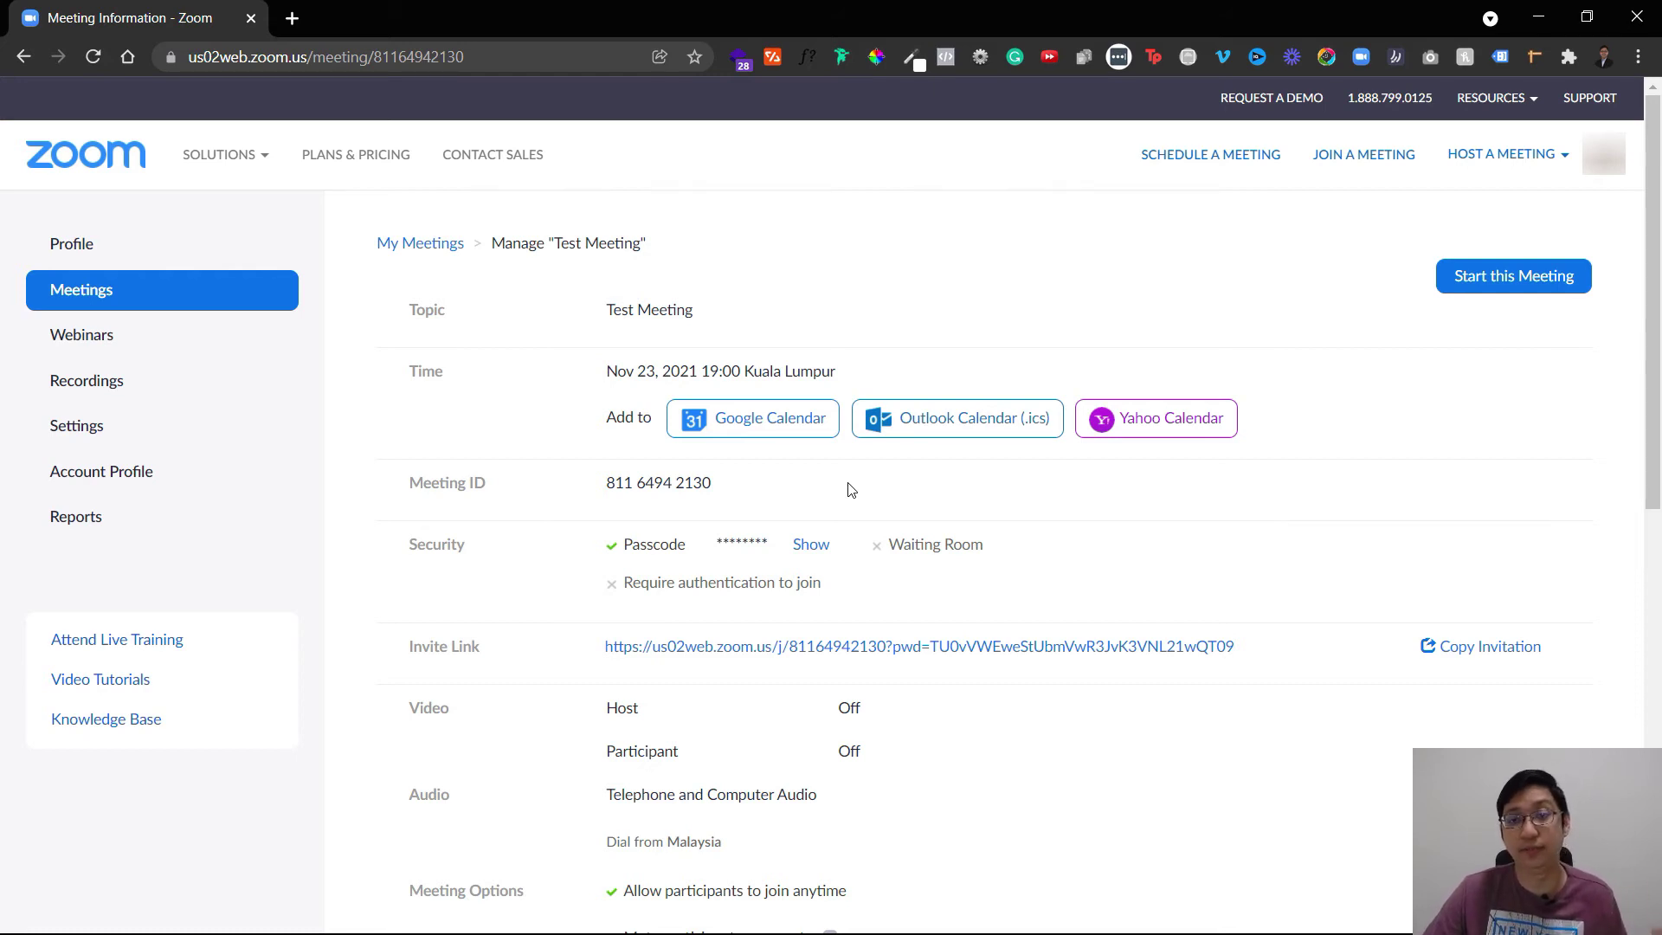
Copy the test meeting's ID, switch to the Zoom desktop app and enter the ID for joining a meeting
triple_click(660, 487)
key(ctrl+c)
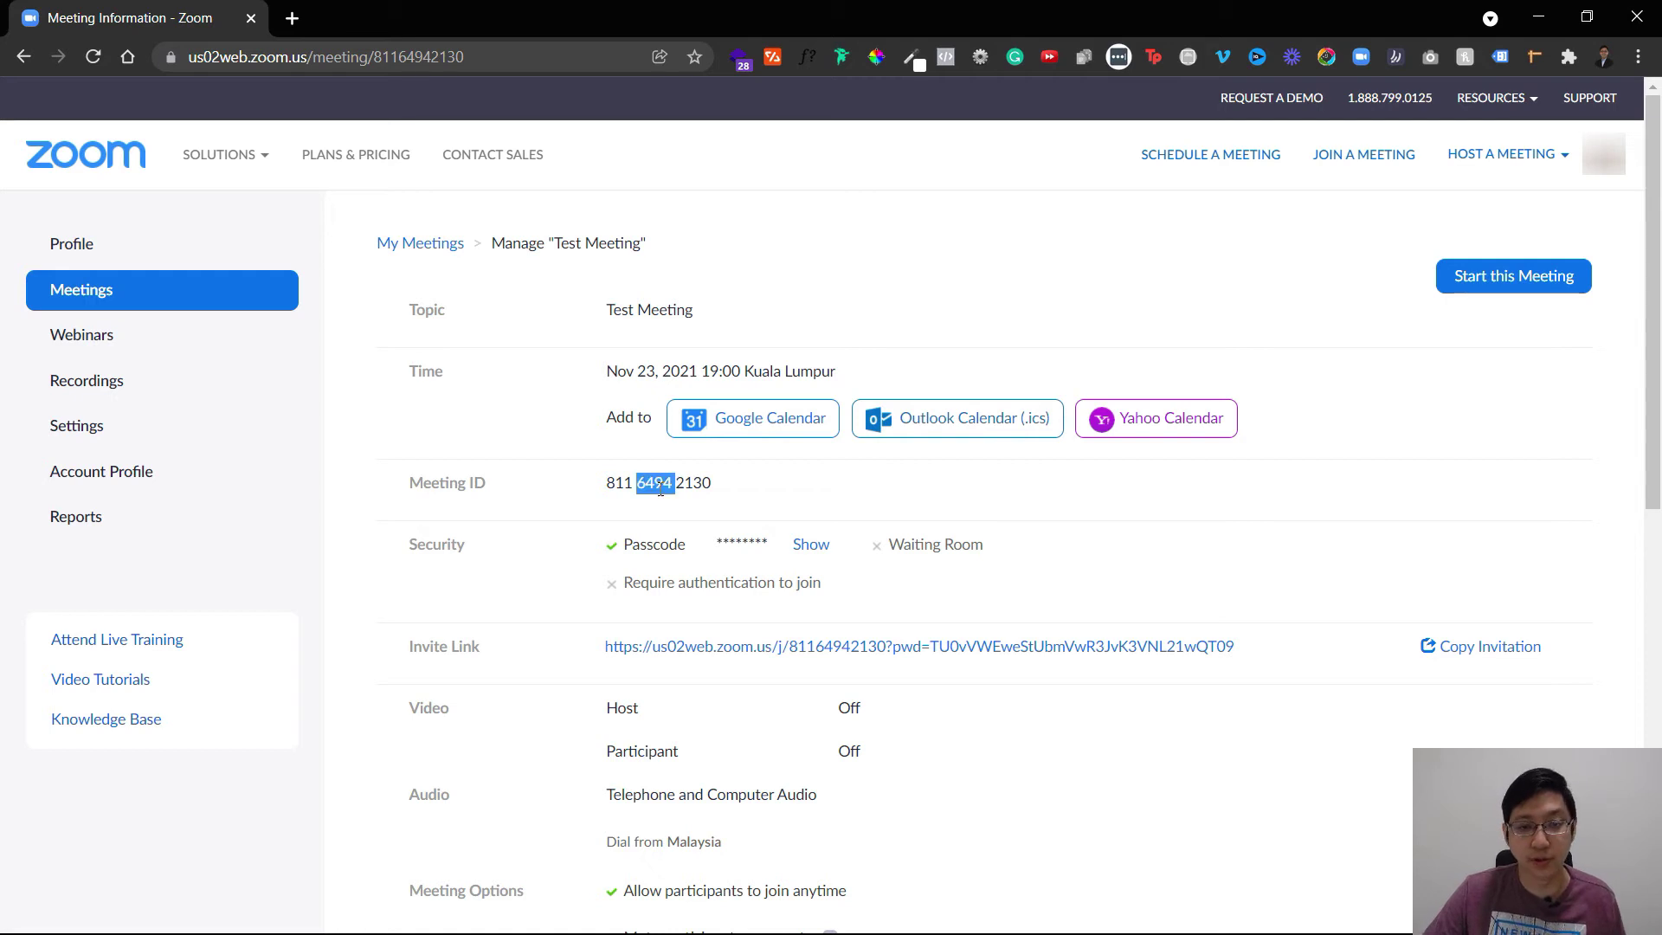
key(alt+Tab)
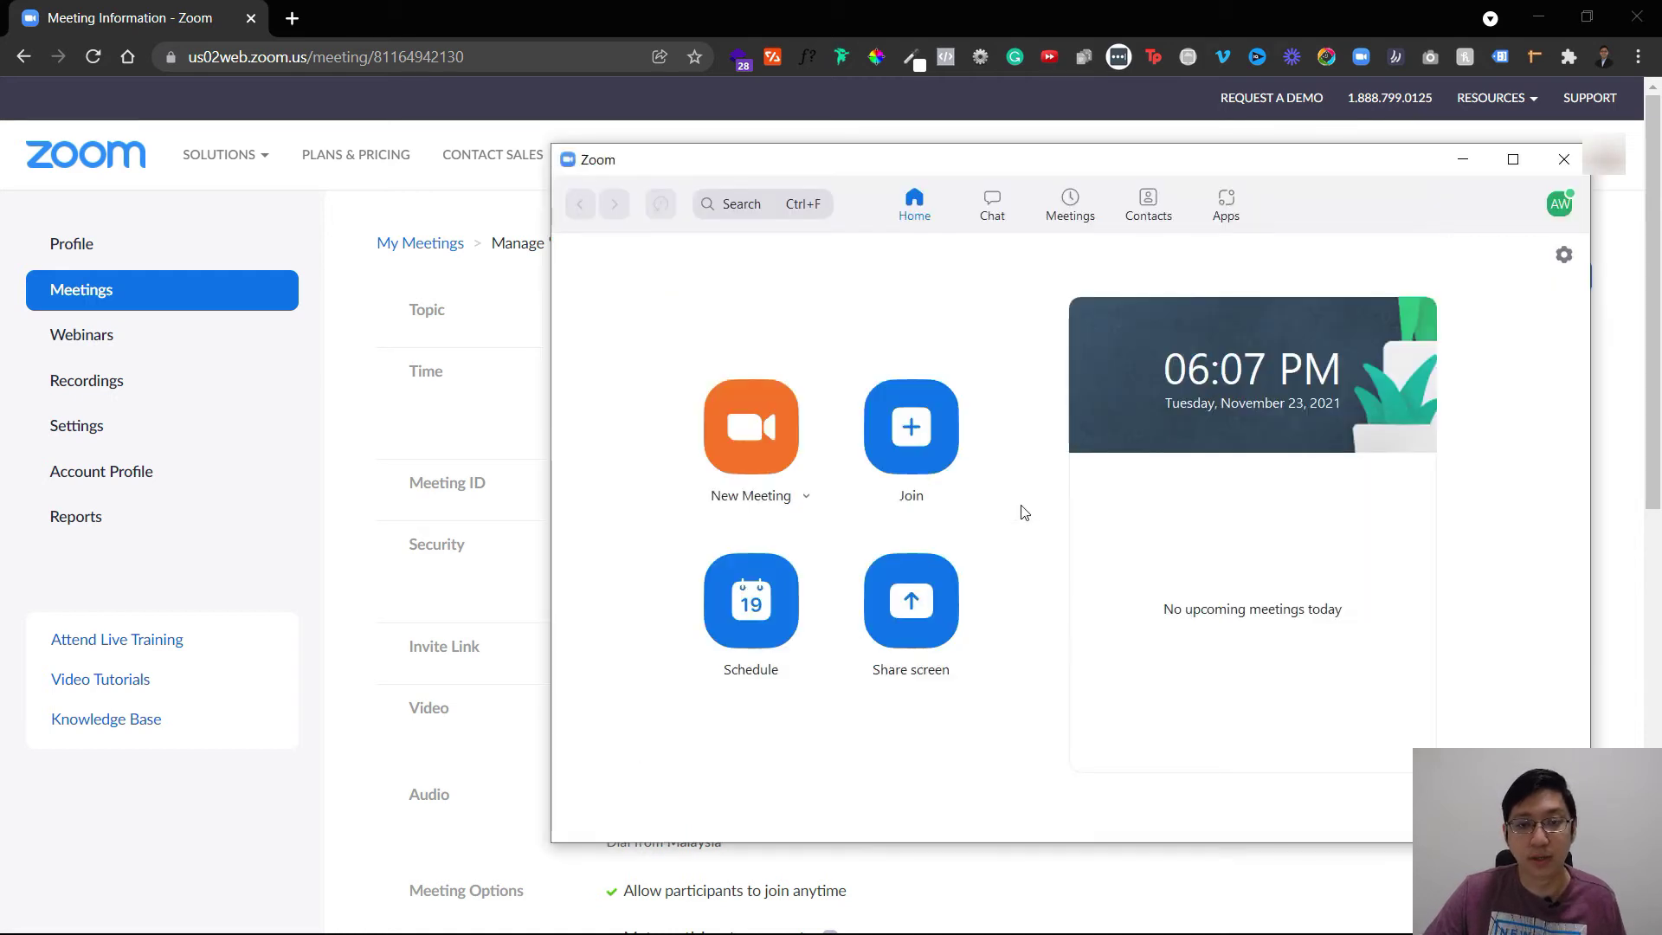
click(927, 457)
key(ctrl+v)
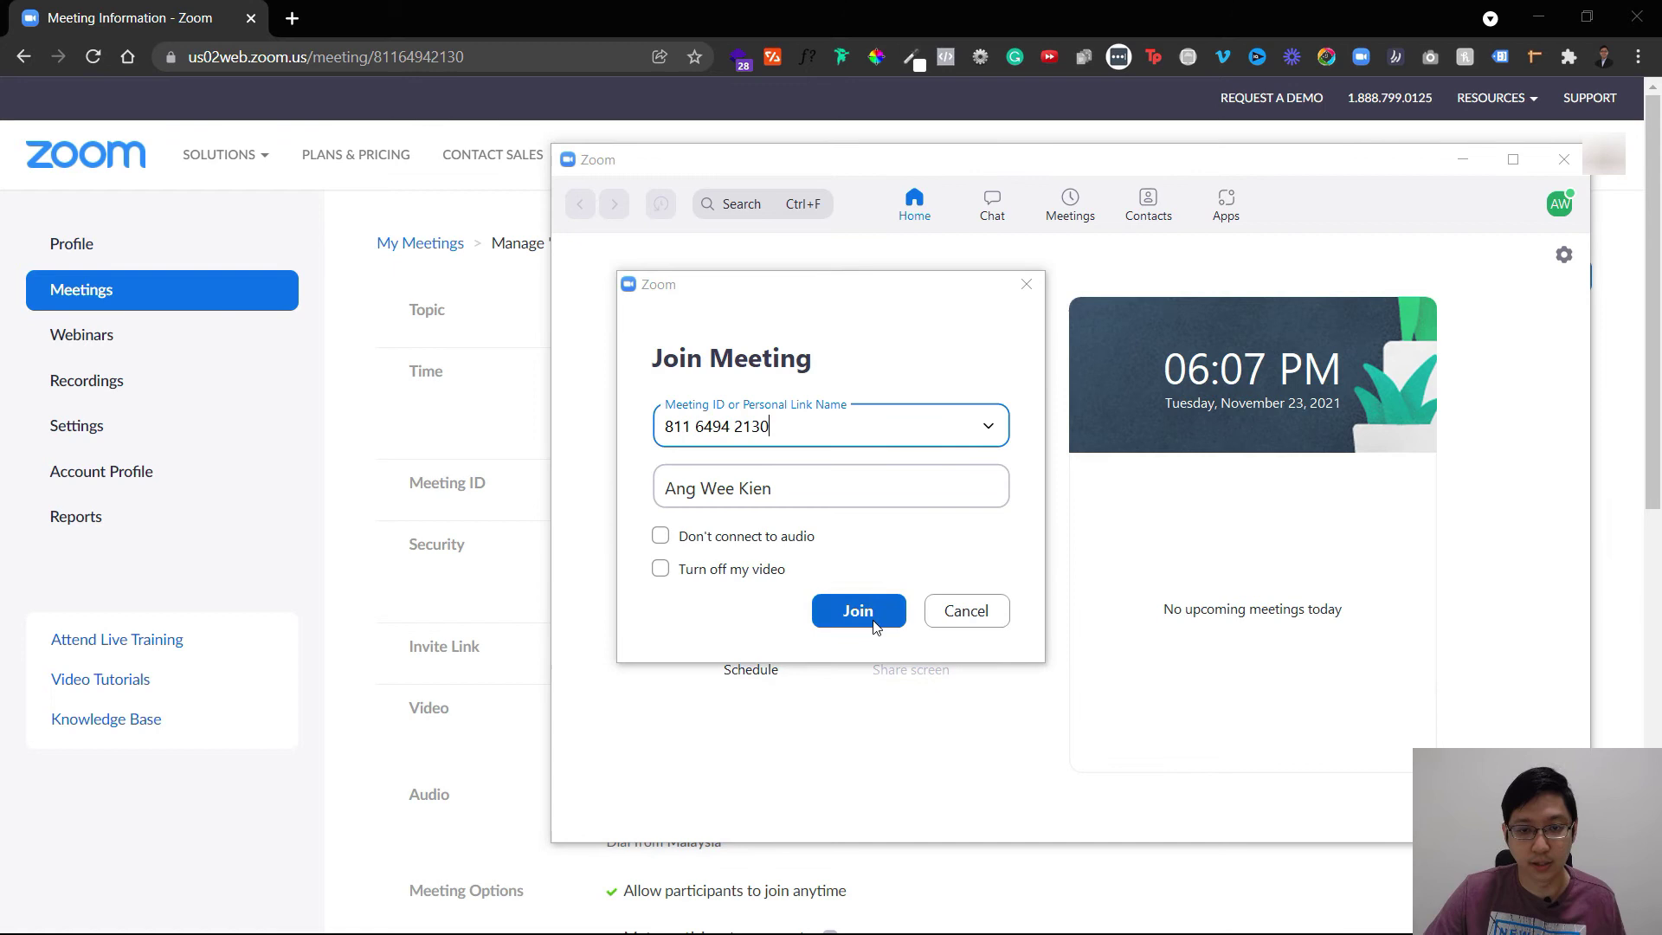
Enter the meeting passcode and join the test meeting
click(866, 611)
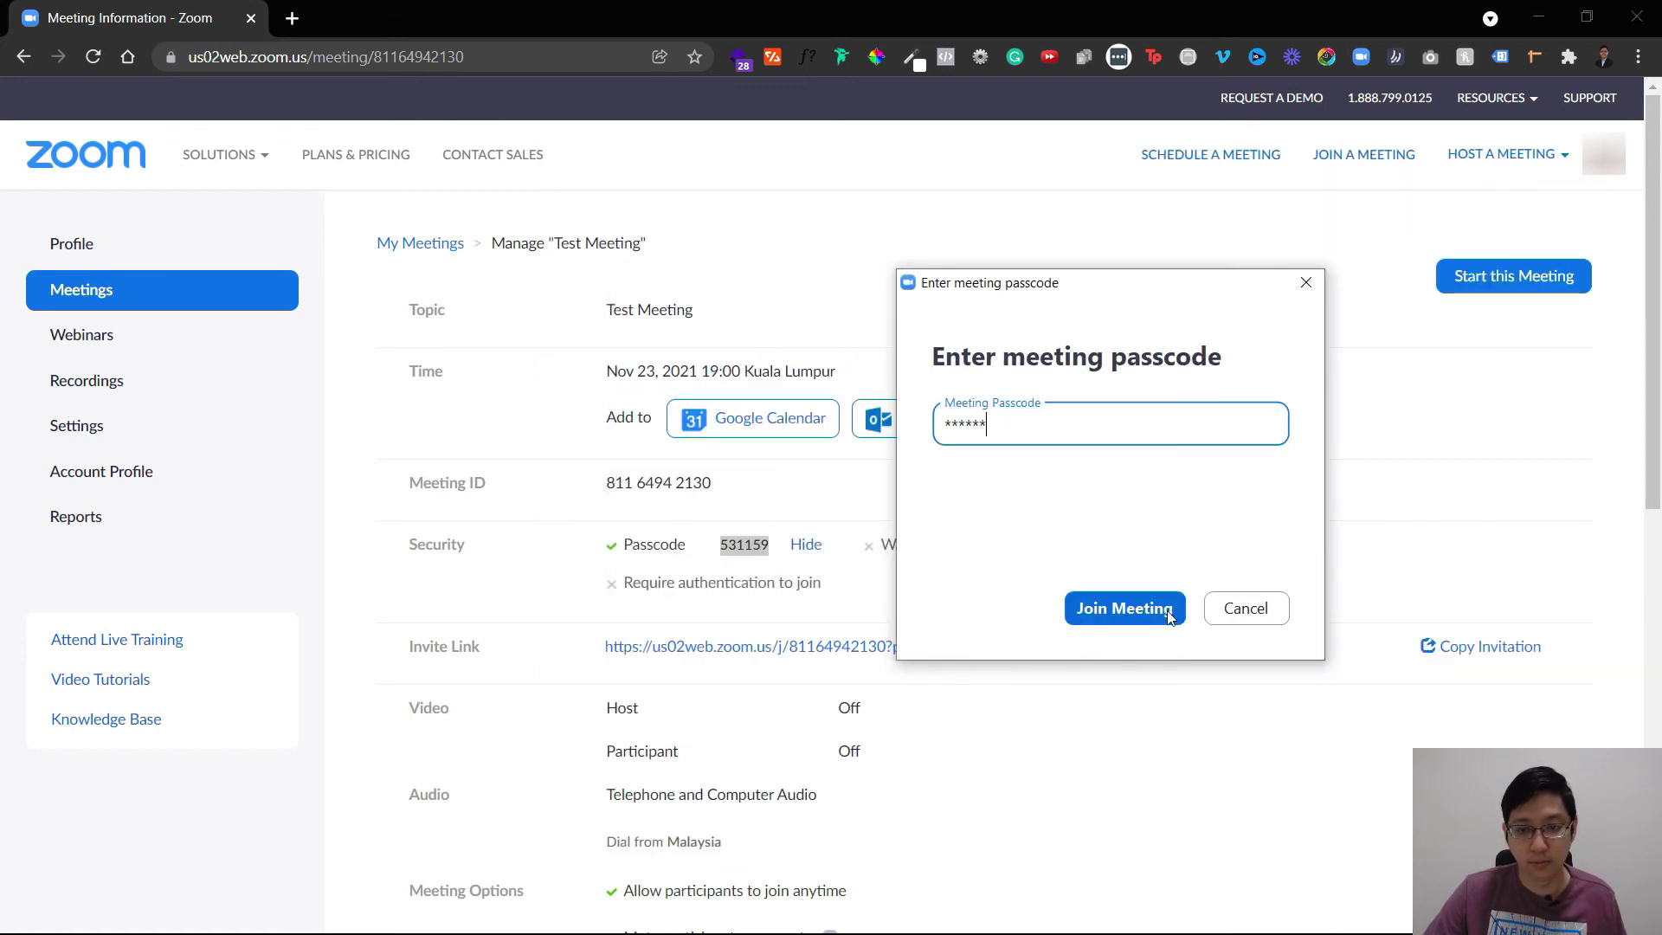
click(1124, 608)
click(842, 473)
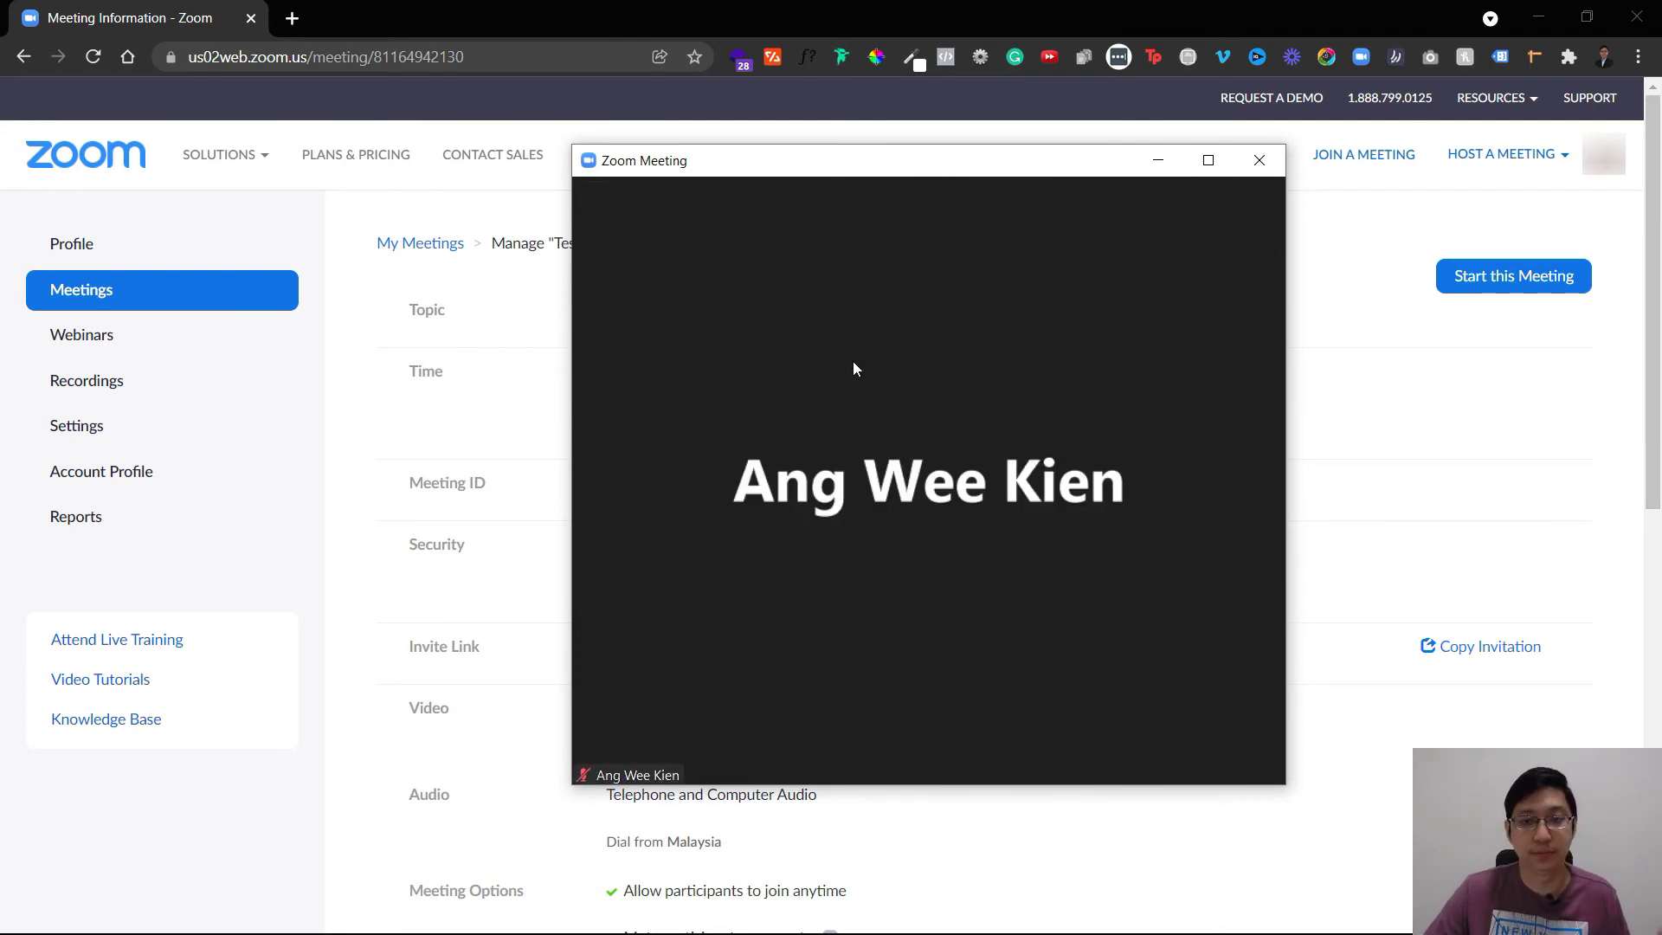
Leave the test meeting and submit its survey with Yes for enjoyment and 5 for relevance, leaving both text answers empty
click(1231, 759)
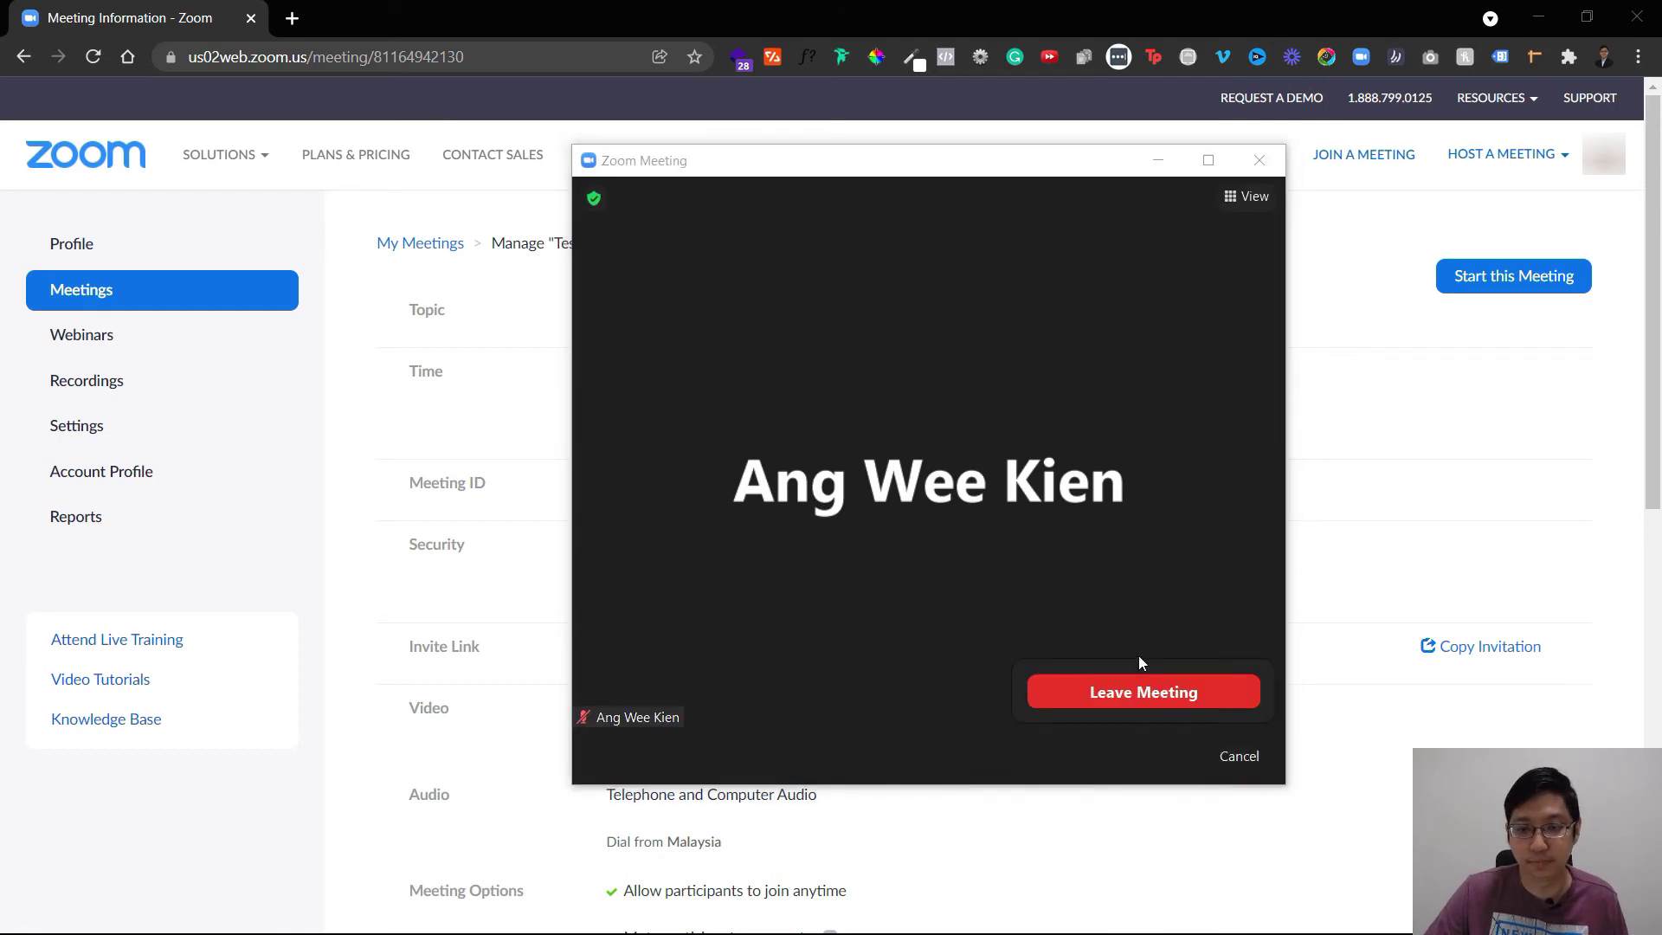
click(1134, 689)
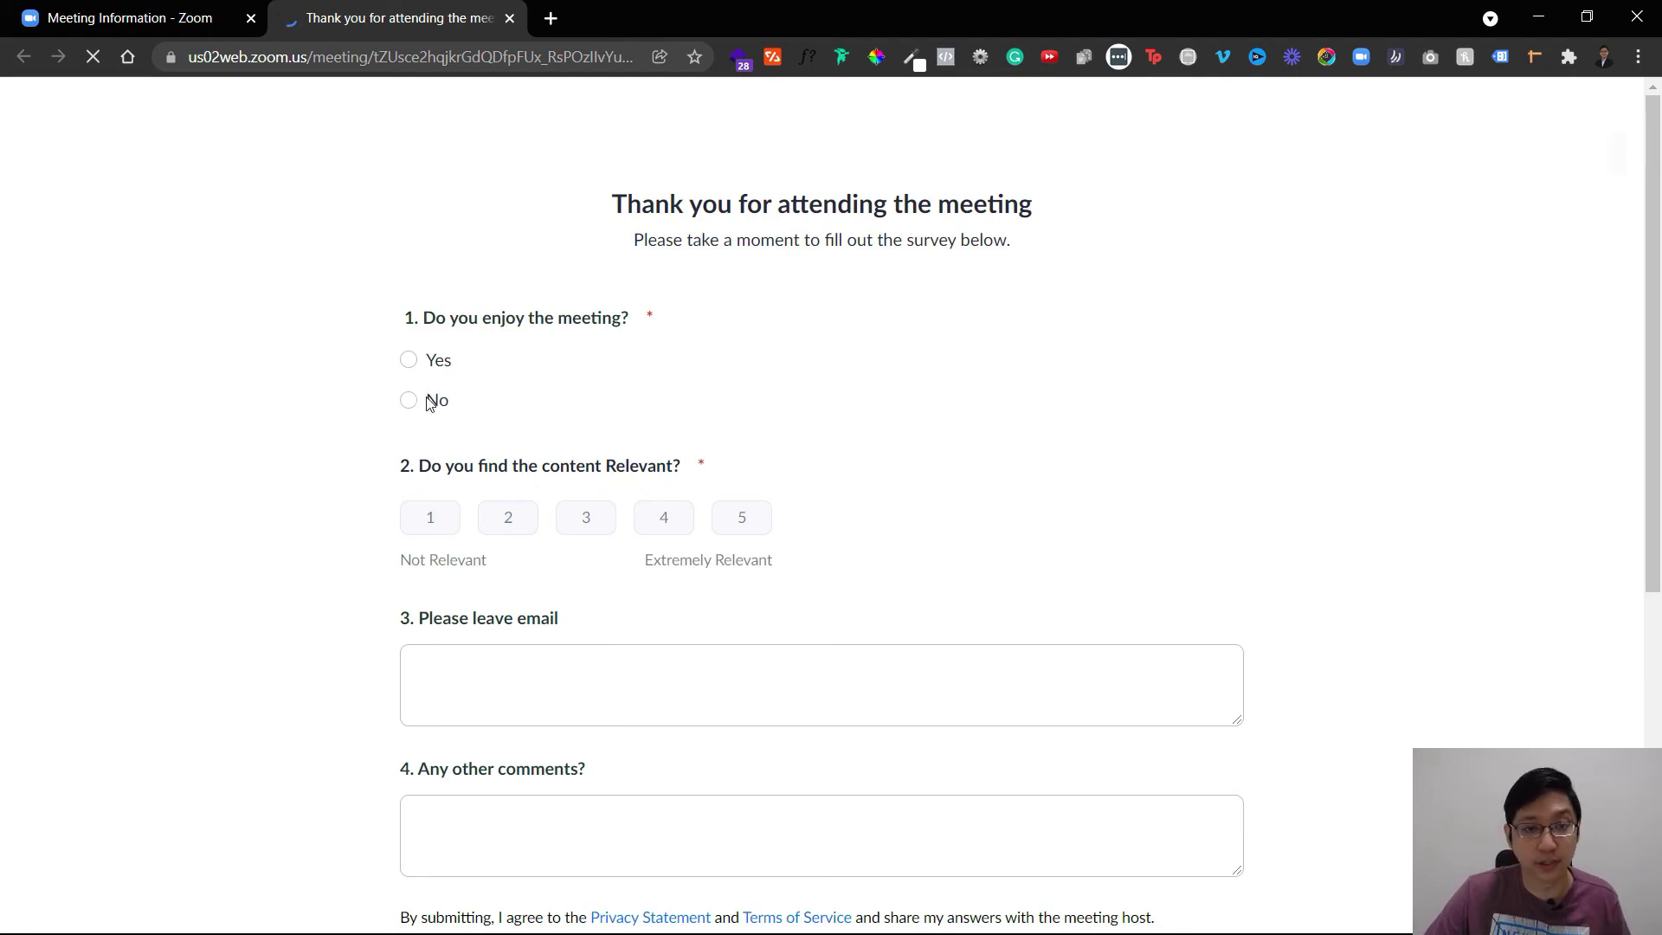
click(409, 361)
click(734, 523)
click(512, 698)
scroll(589, 594, down, 2)
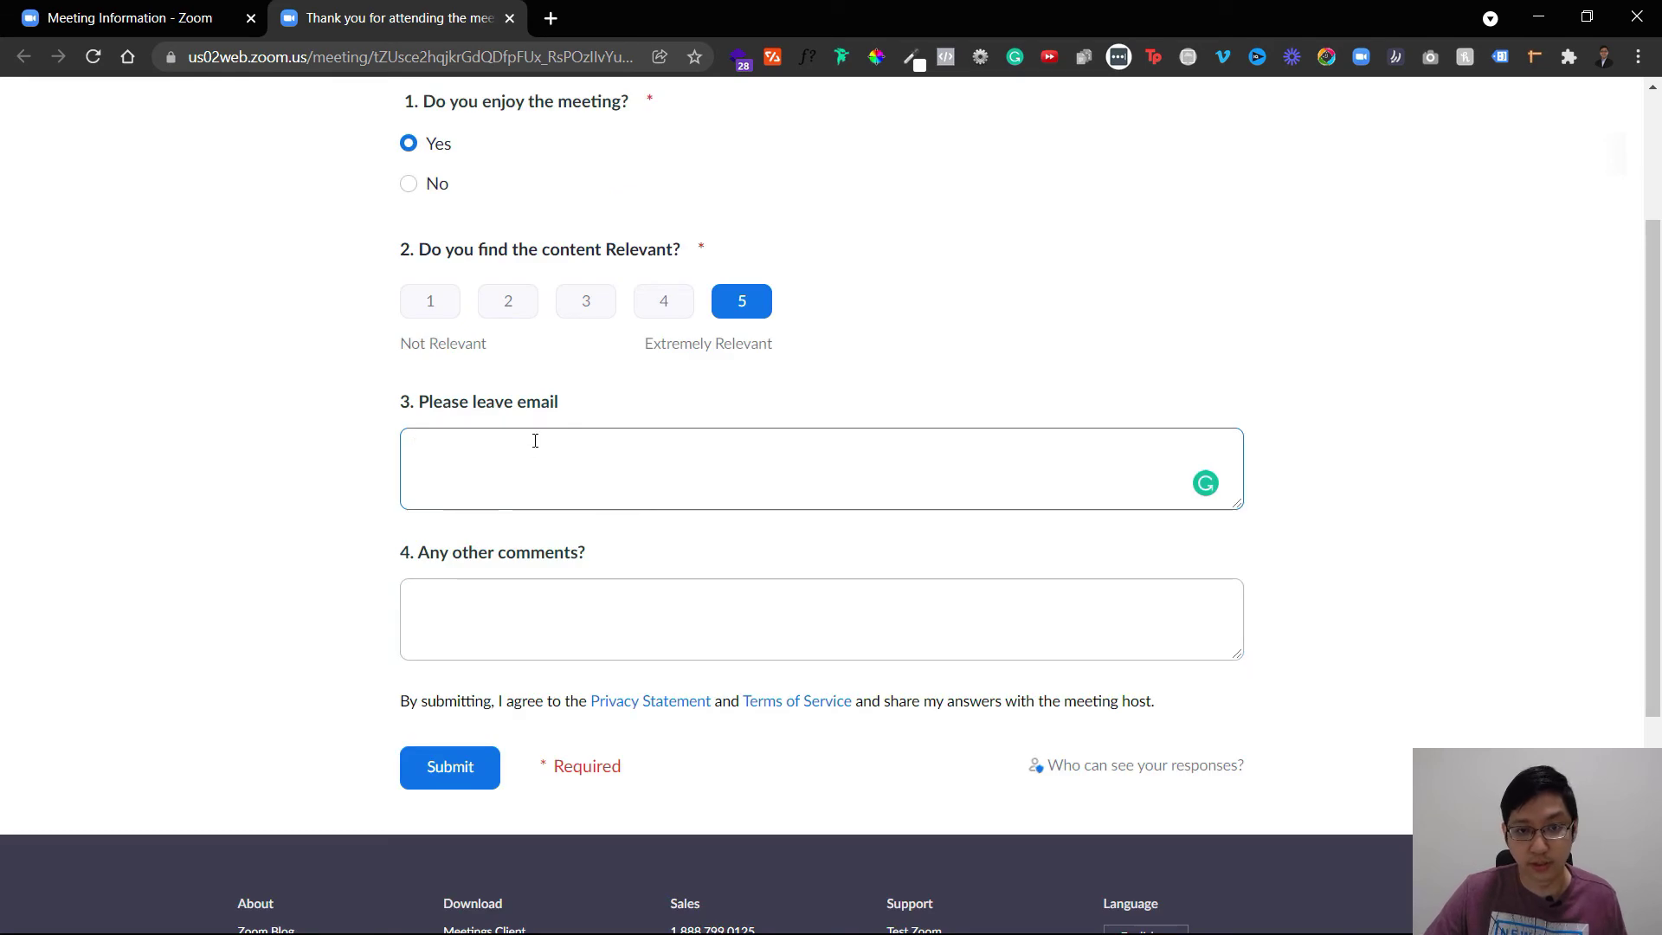
scroll(687, 386, up, 1)
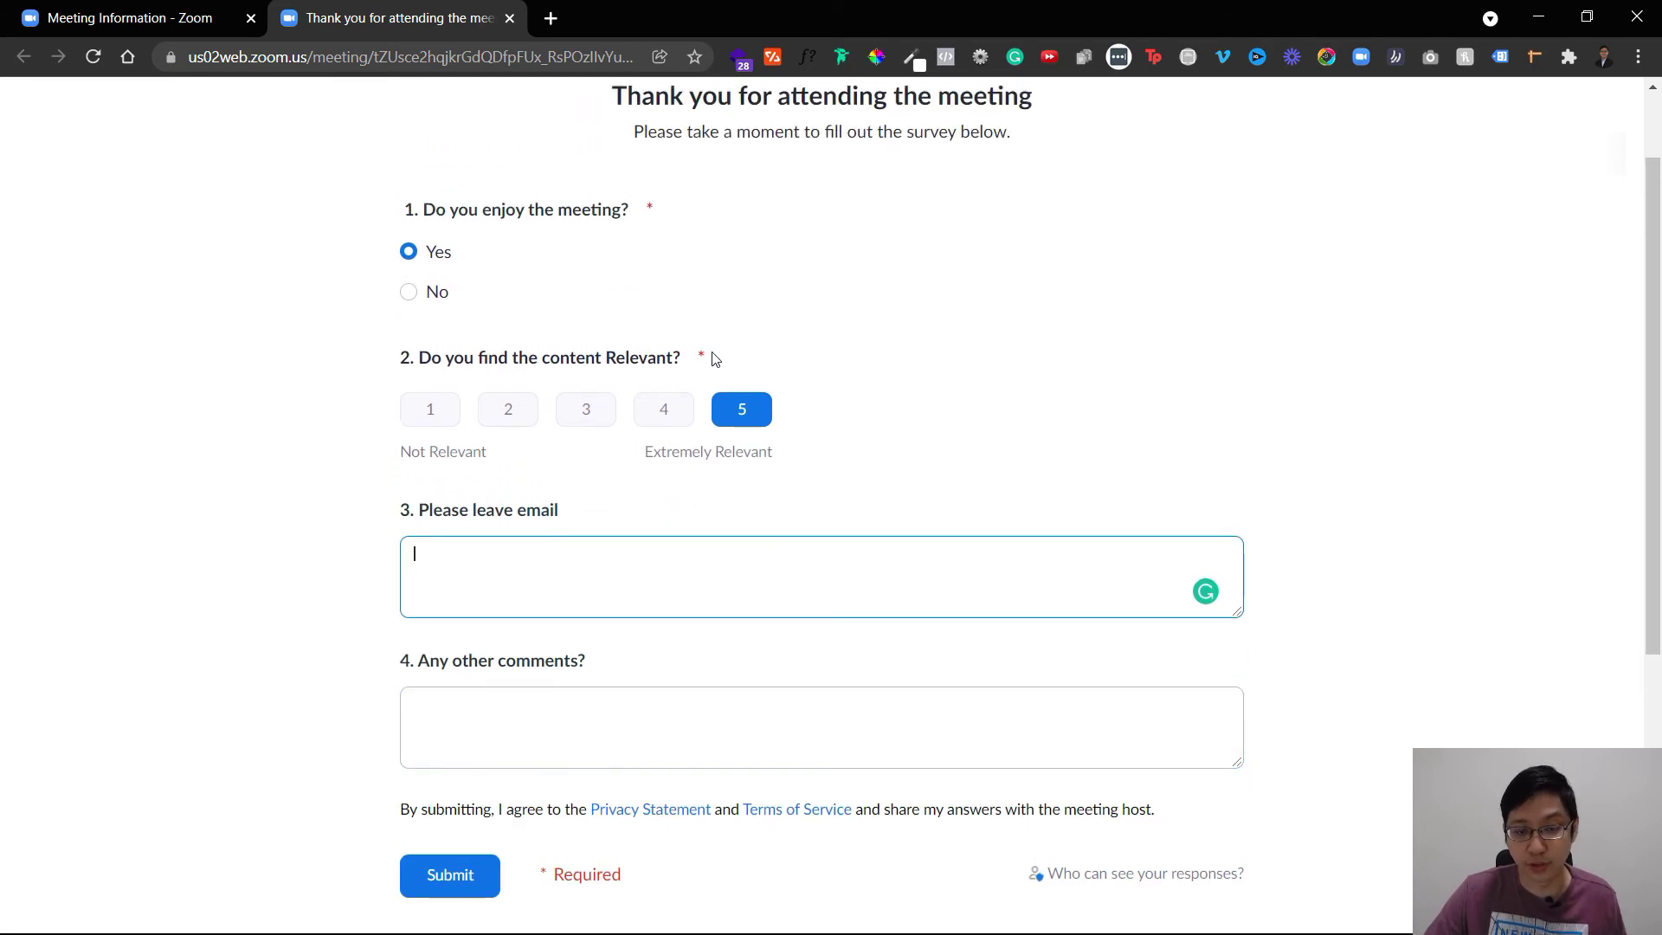
scroll(684, 640, down, 1)
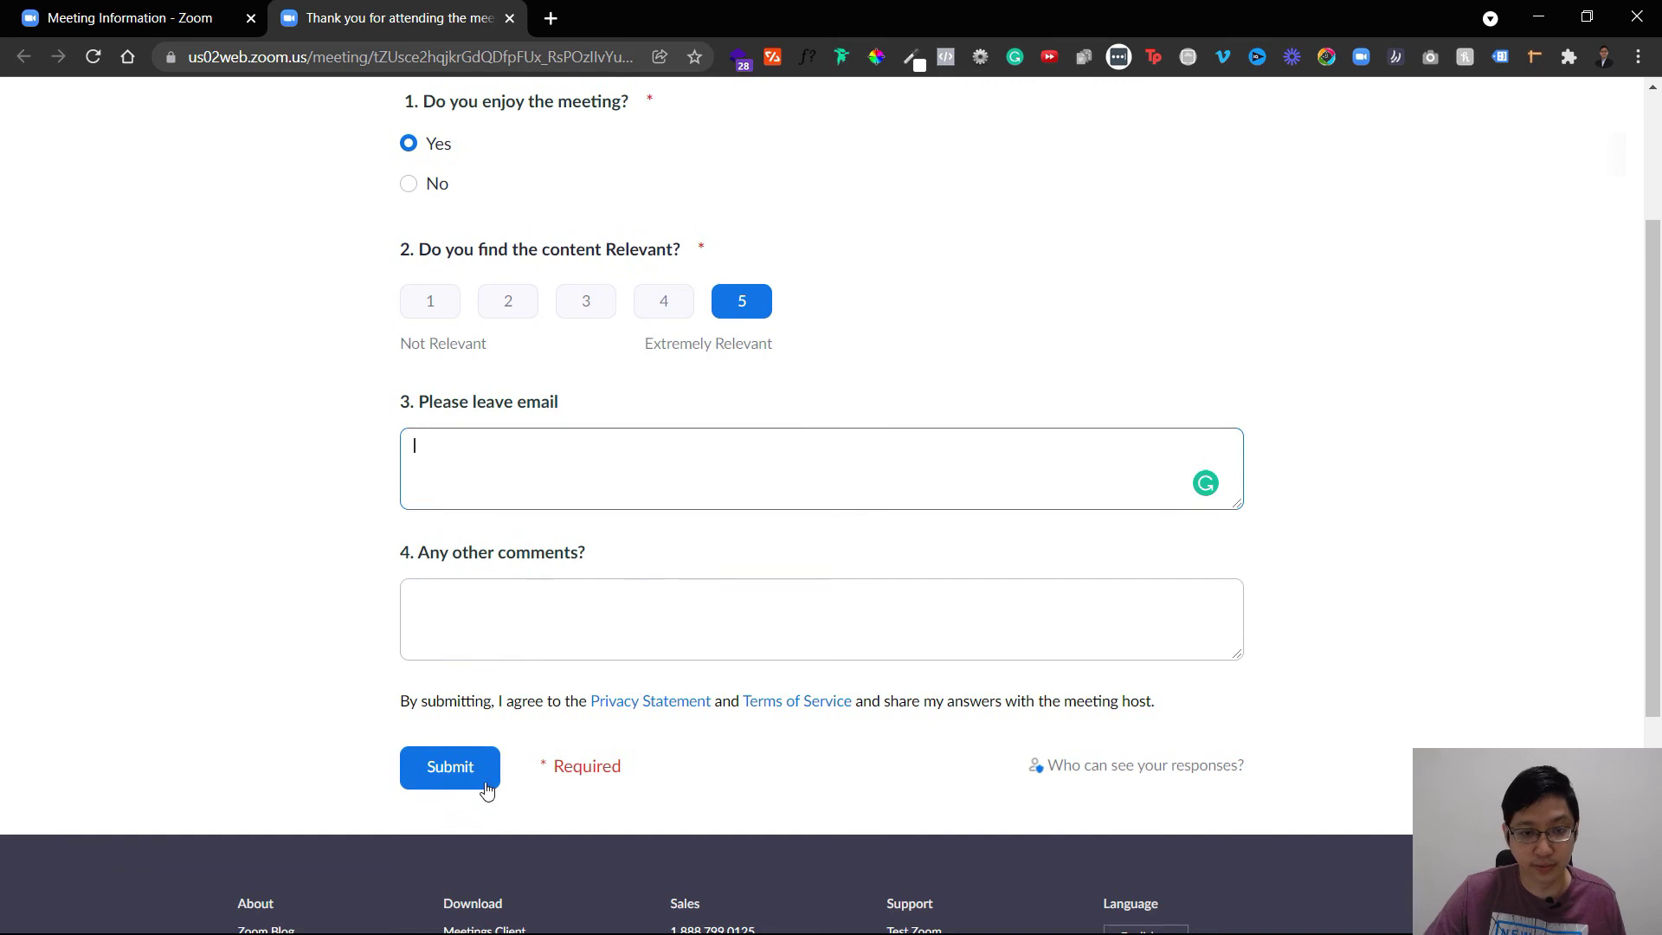
click(457, 773)
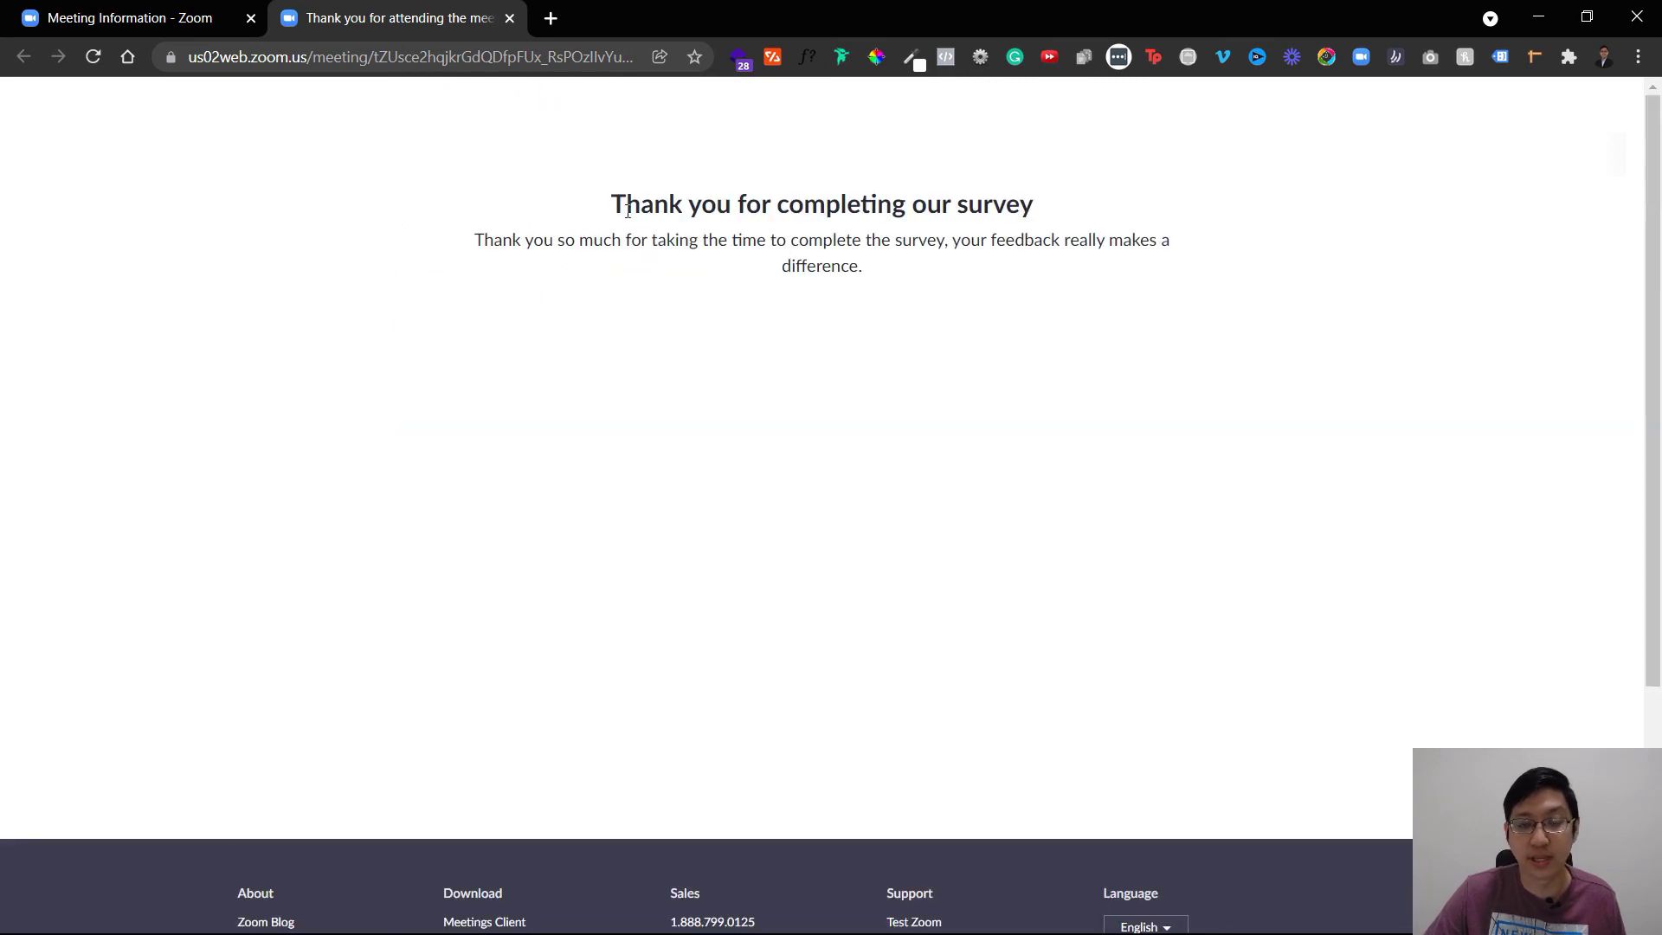
drag(767, 196, 959, 288)
click(751, 104)
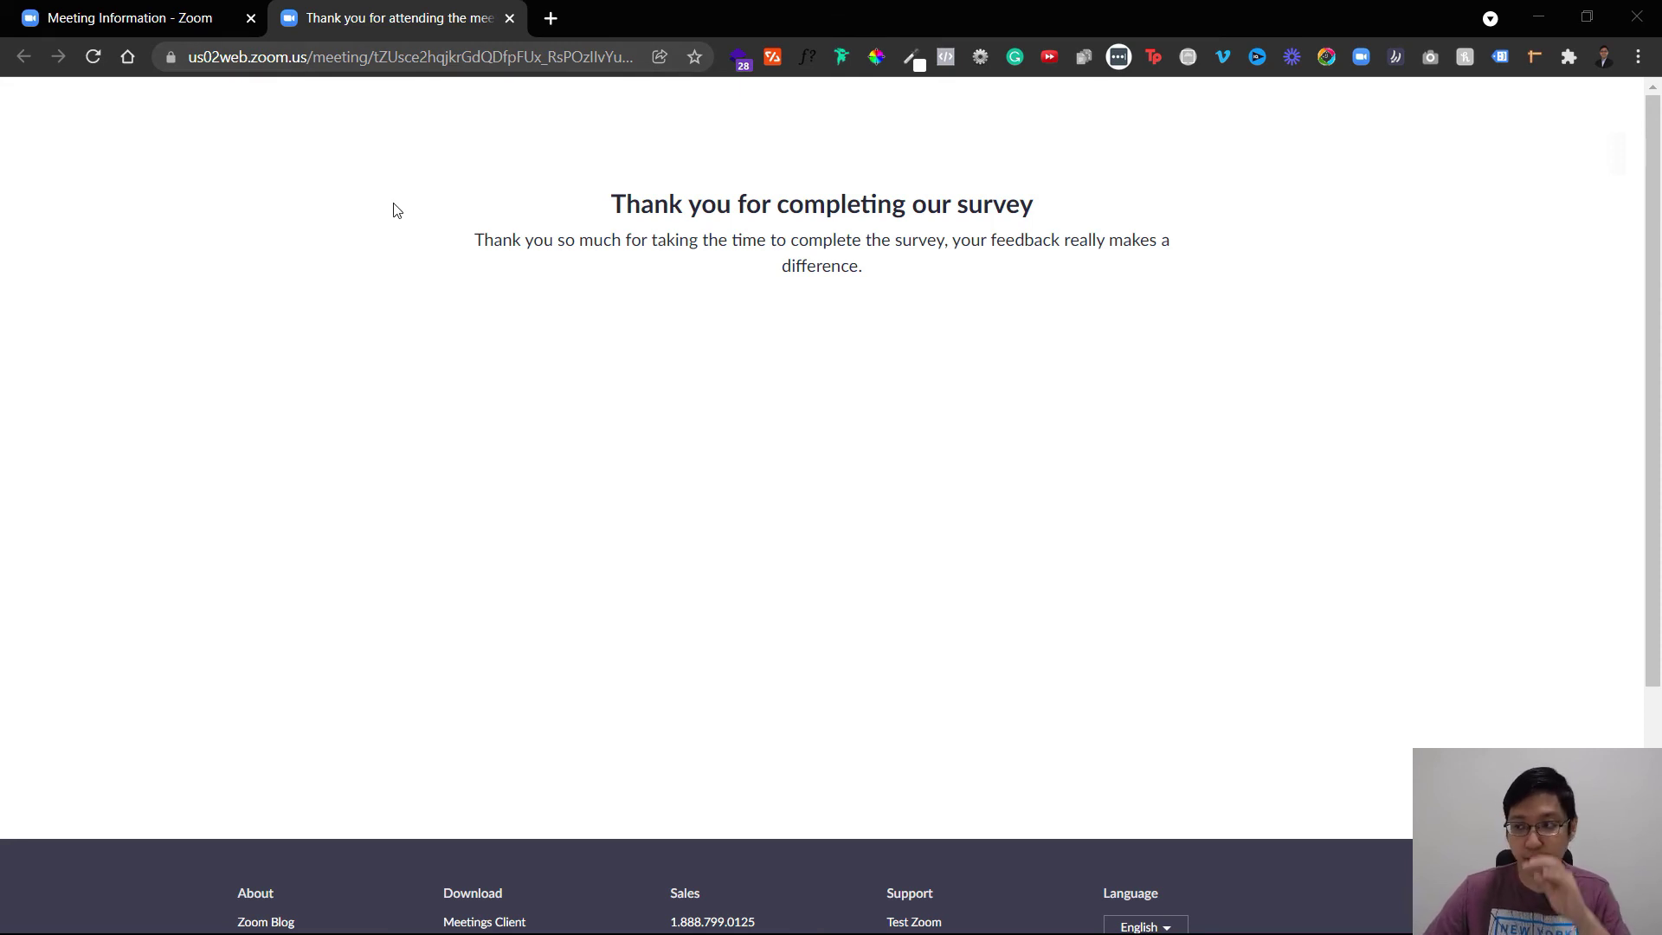
Search the meeting usage reports for Survey Reports from 11/22/2021 to 11/23/2021
click(87, 11)
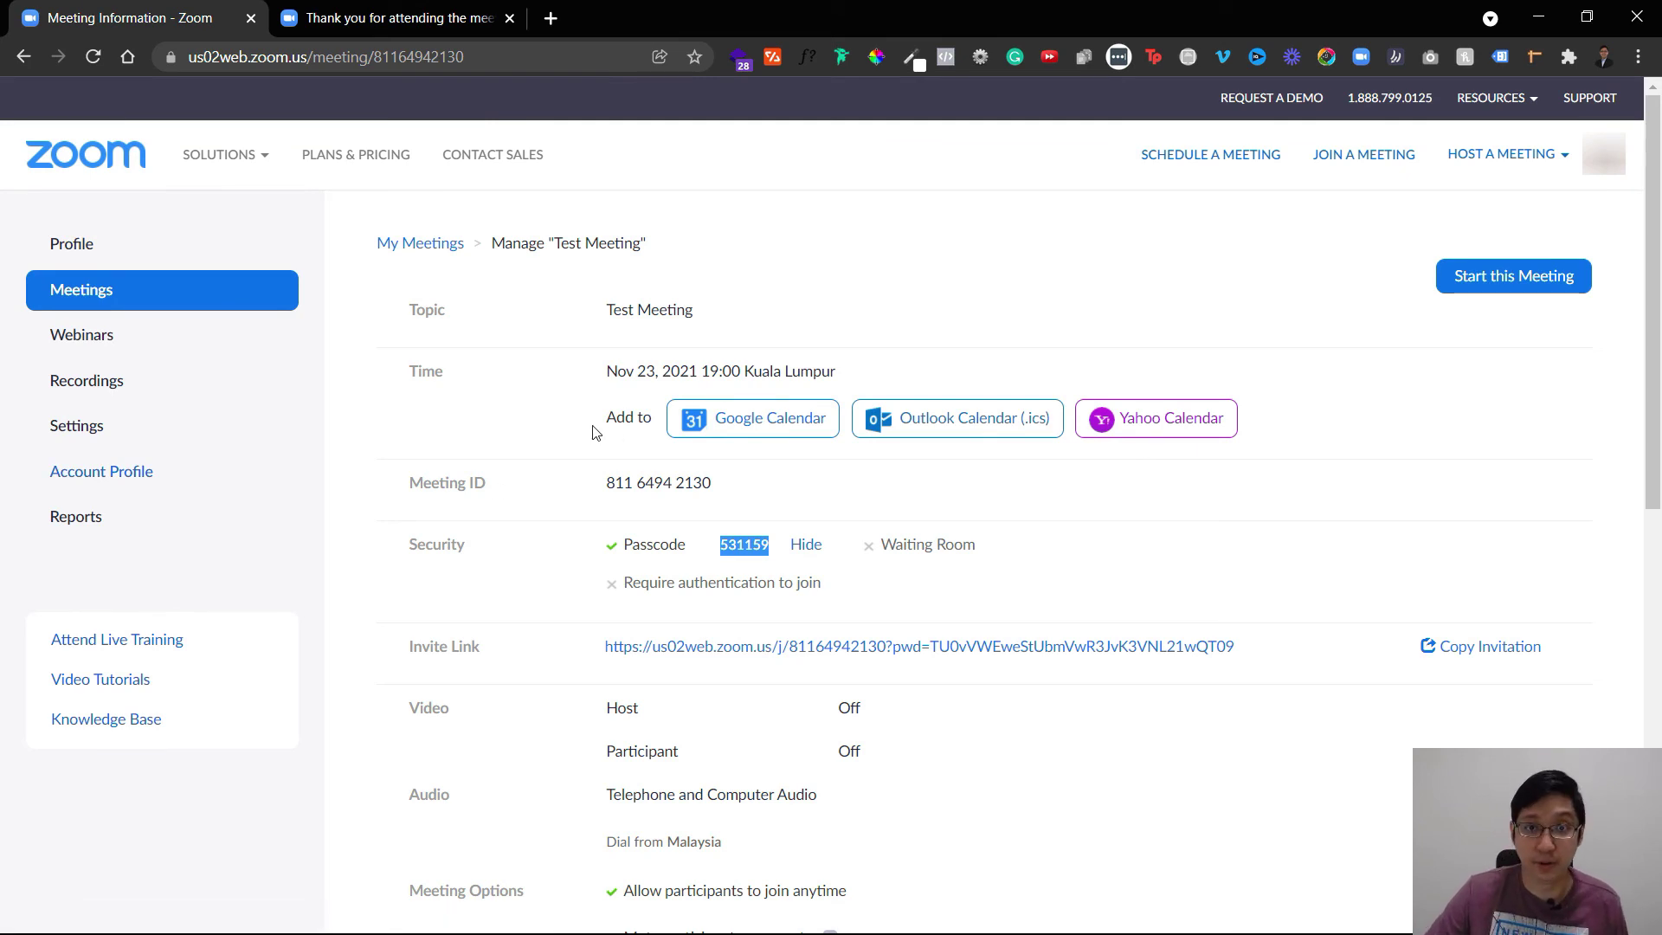
click(96, 533)
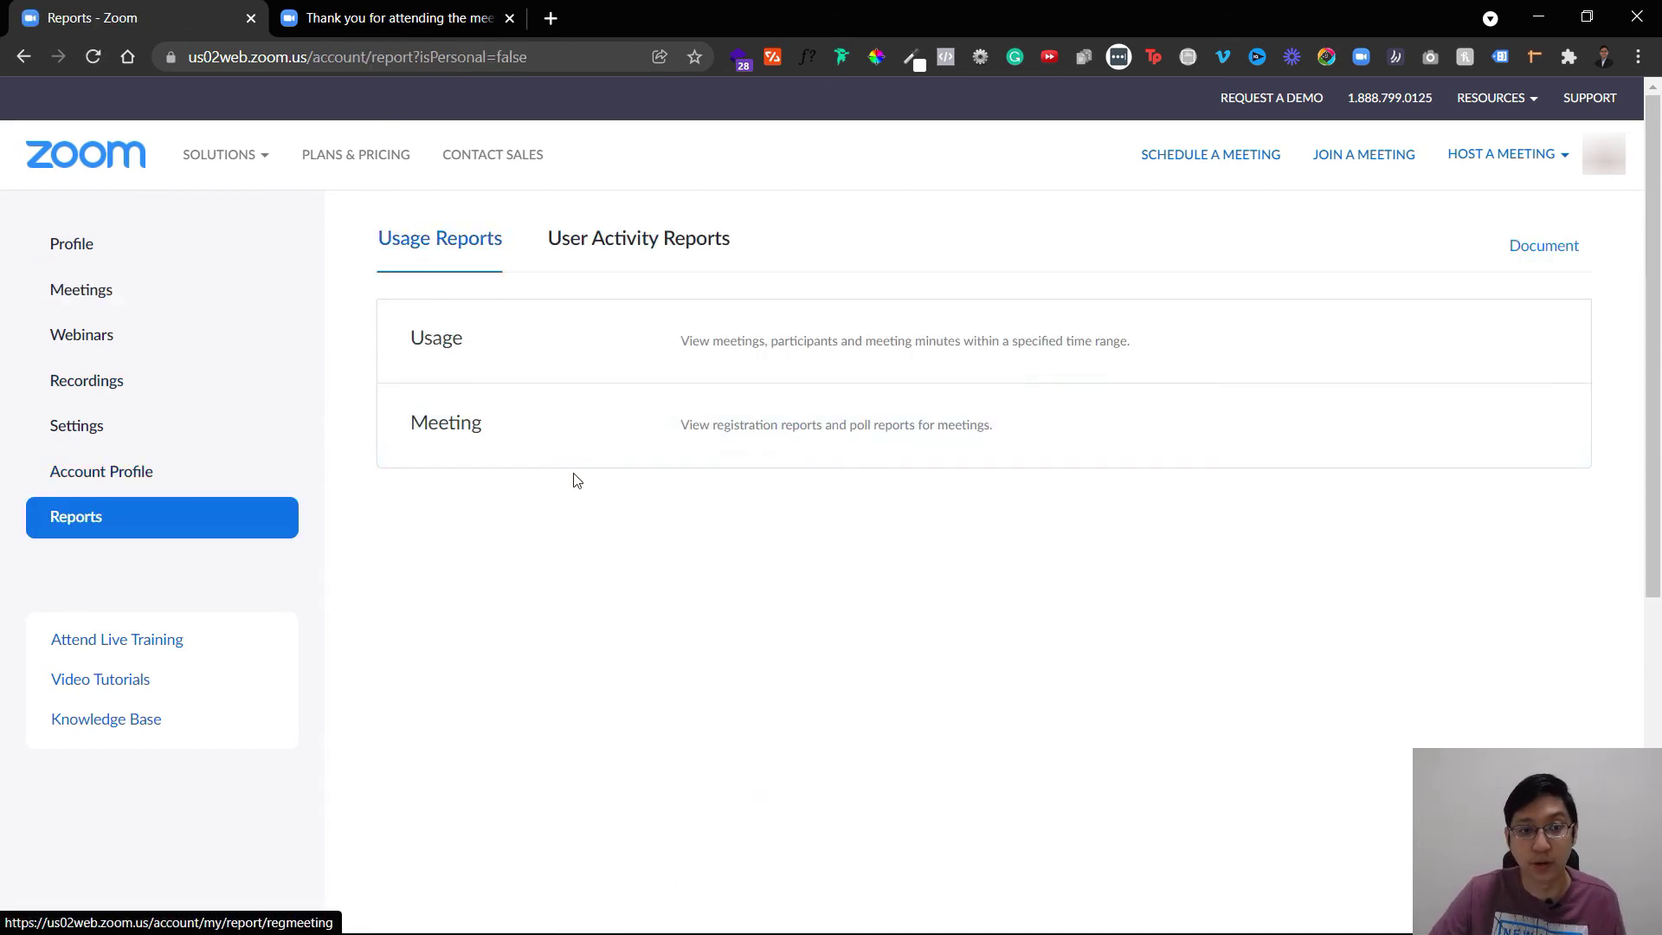
click(764, 459)
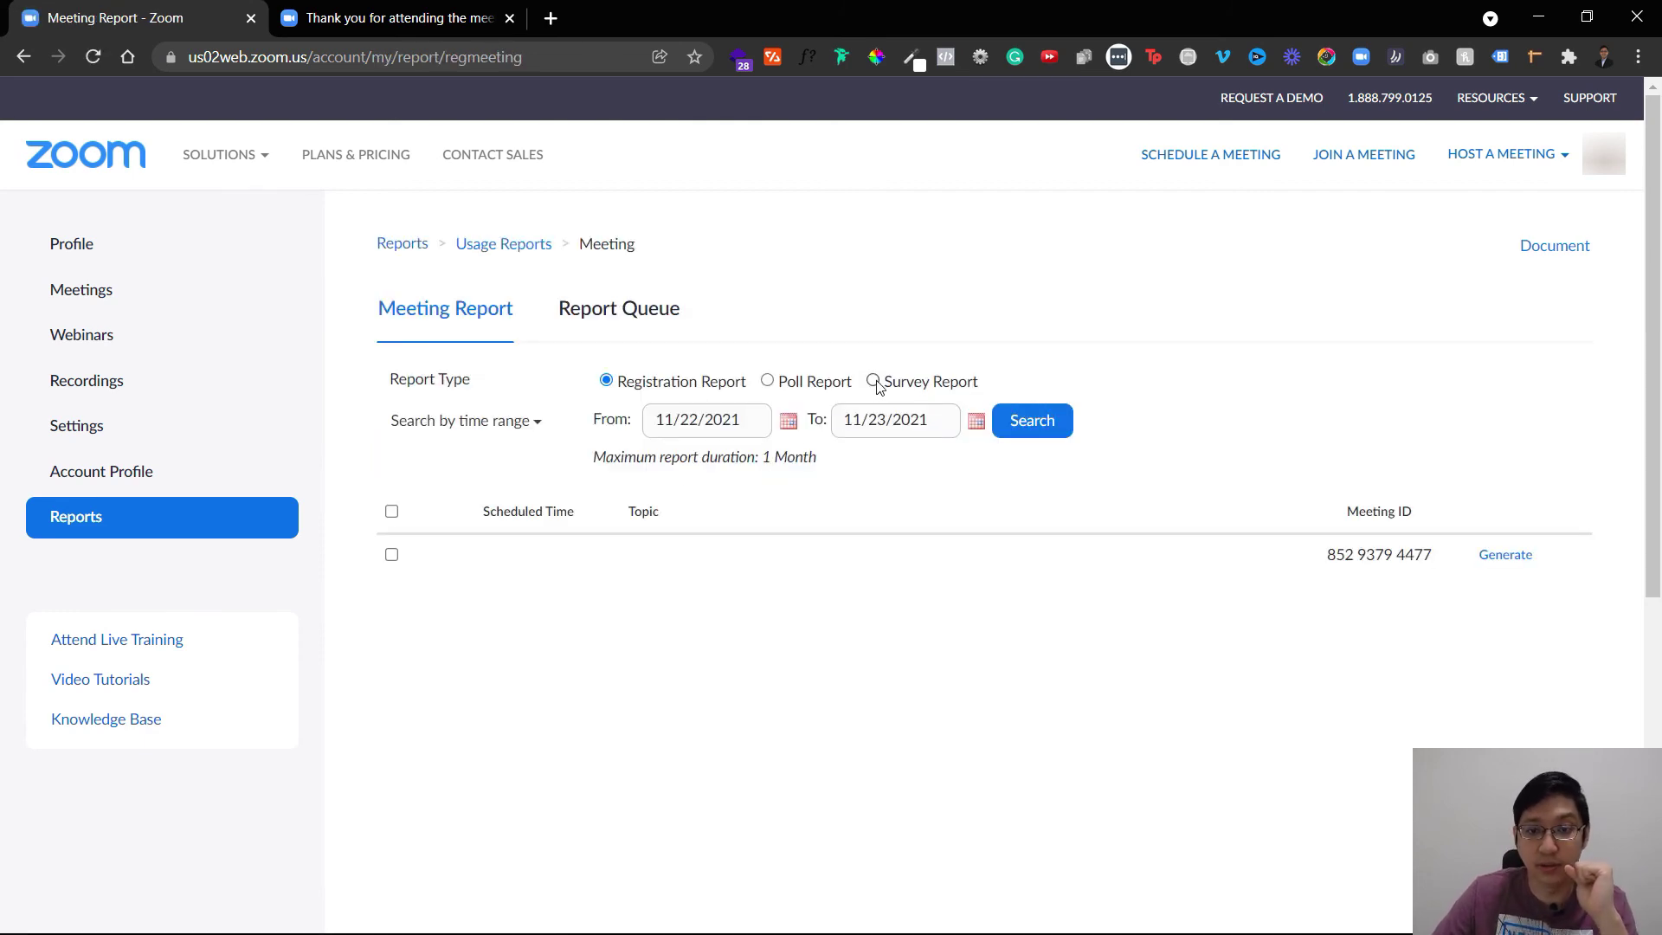
click(1045, 424)
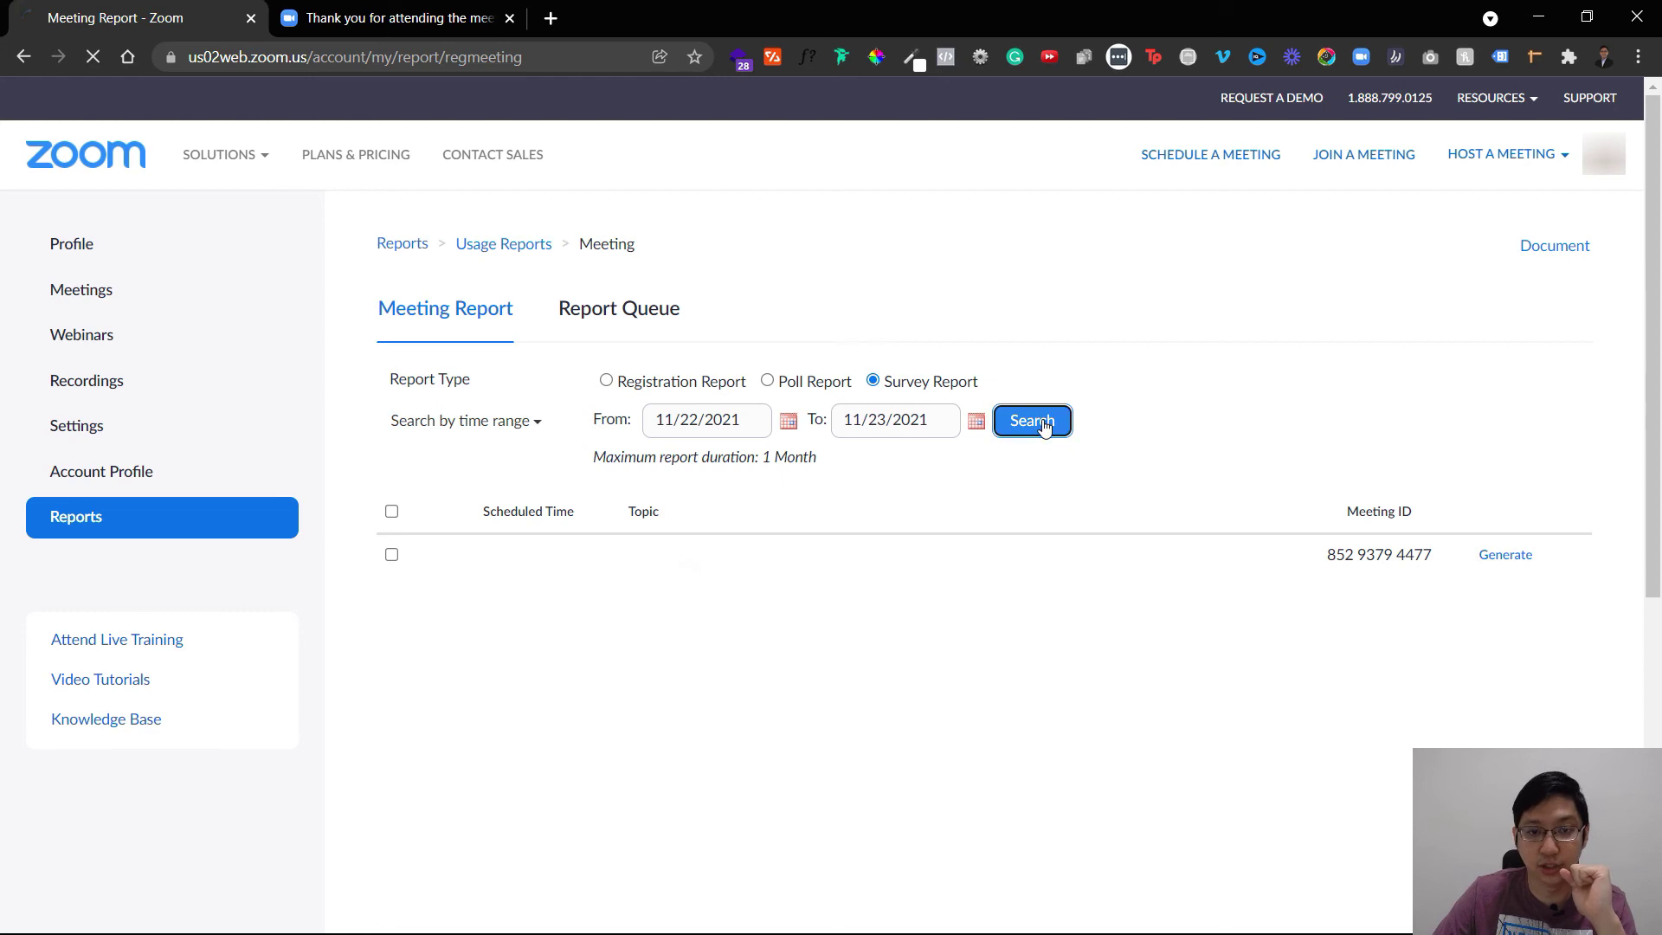